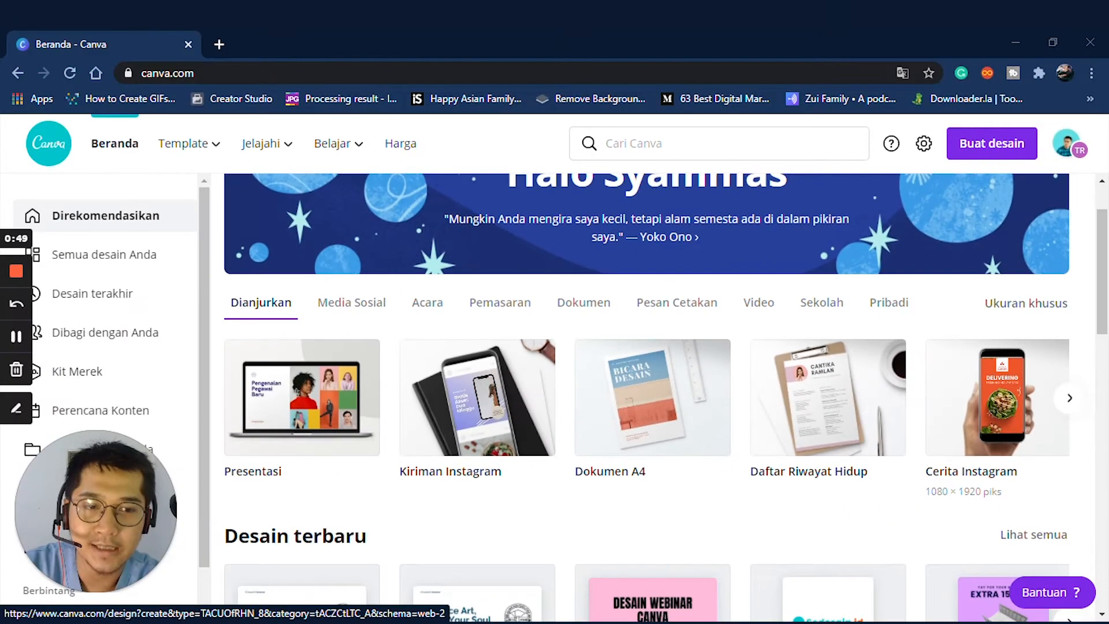
- Create a blank Instagram Story design and browse the story templates listed beside it
{"action": "left_click", "coordinate": [457, 393]}
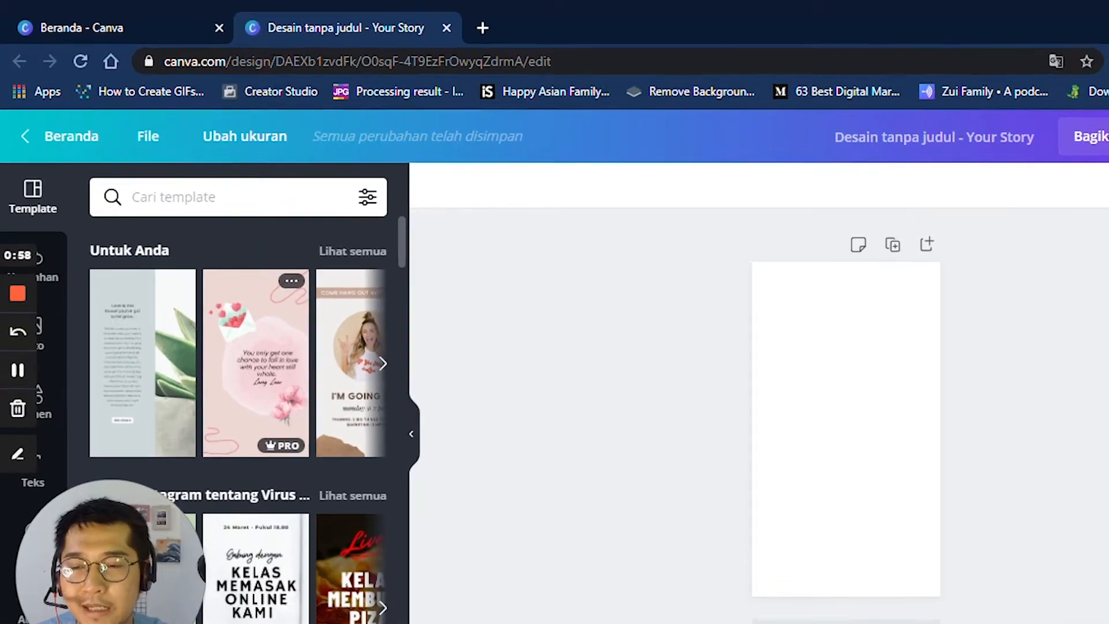
{"action": "scroll", "coordinate": [255, 375], "scroll_direction": "down", "scroll_amount": 5}
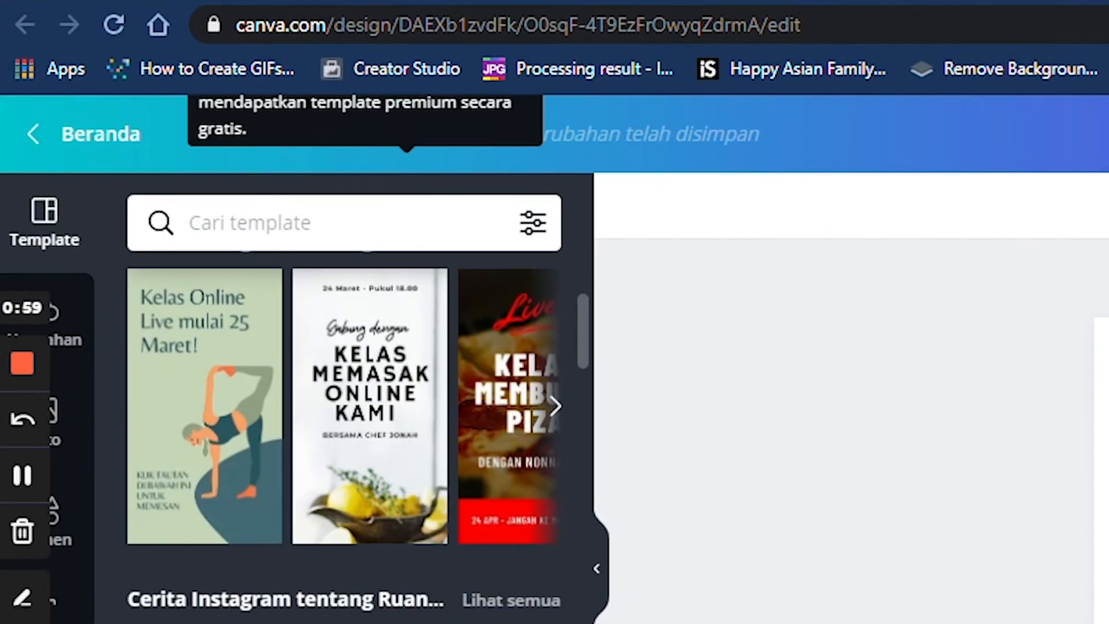
{"action": "scroll", "coordinate": [369, 433], "scroll_direction": "down", "scroll_amount": 3}
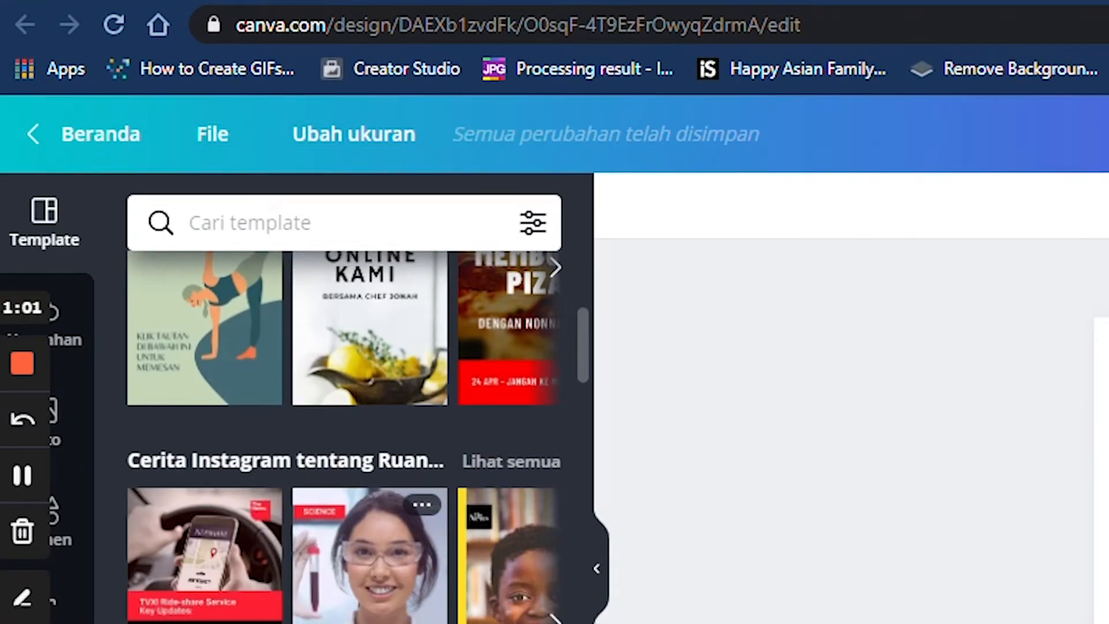
{"action": "scroll", "coordinate": [369, 434], "scroll_direction": "down", "scroll_amount": 3}
{"action": "scroll", "coordinate": [369, 433], "scroll_direction": "down", "scroll_amount": 4}
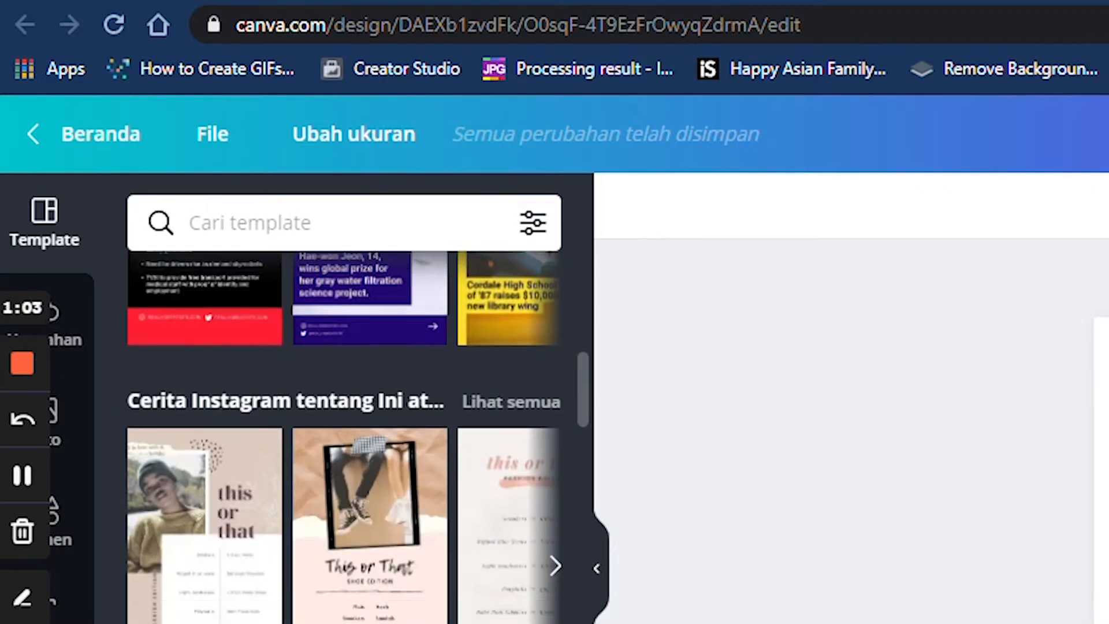
{"action": "scroll", "coordinate": [369, 433], "scroll_direction": "down", "scroll_amount": 2}
{"action": "scroll", "coordinate": [369, 433], "scroll_direction": "up", "scroll_amount": 15}
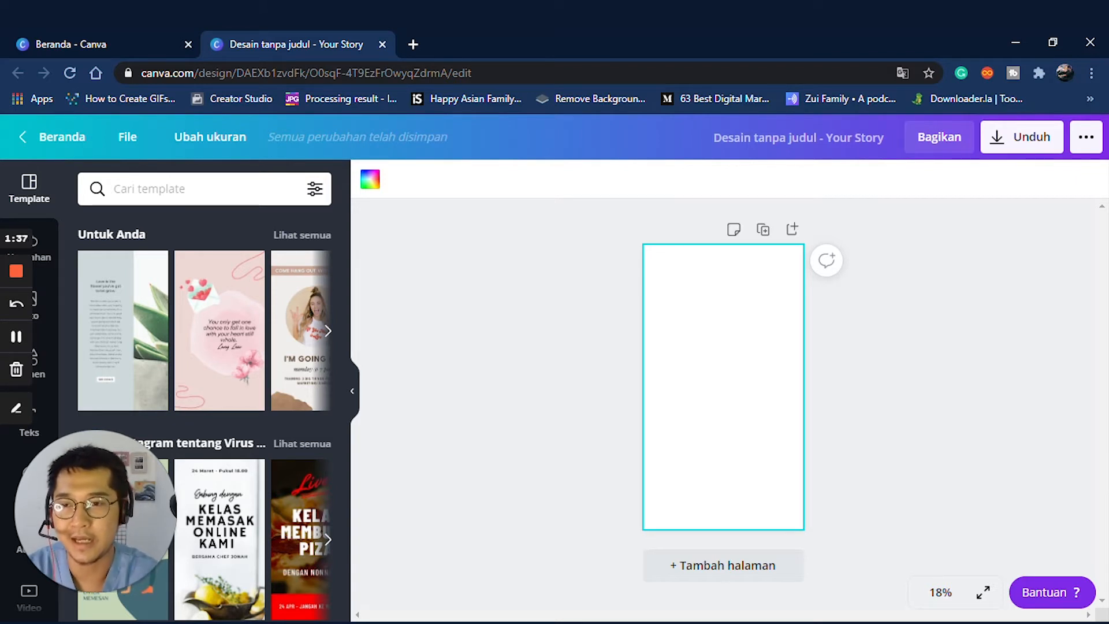
- Apply the pink love-letter template, zoom to 25%, and duplicate the page
{"action": "left_click", "coordinate": [220, 331]}
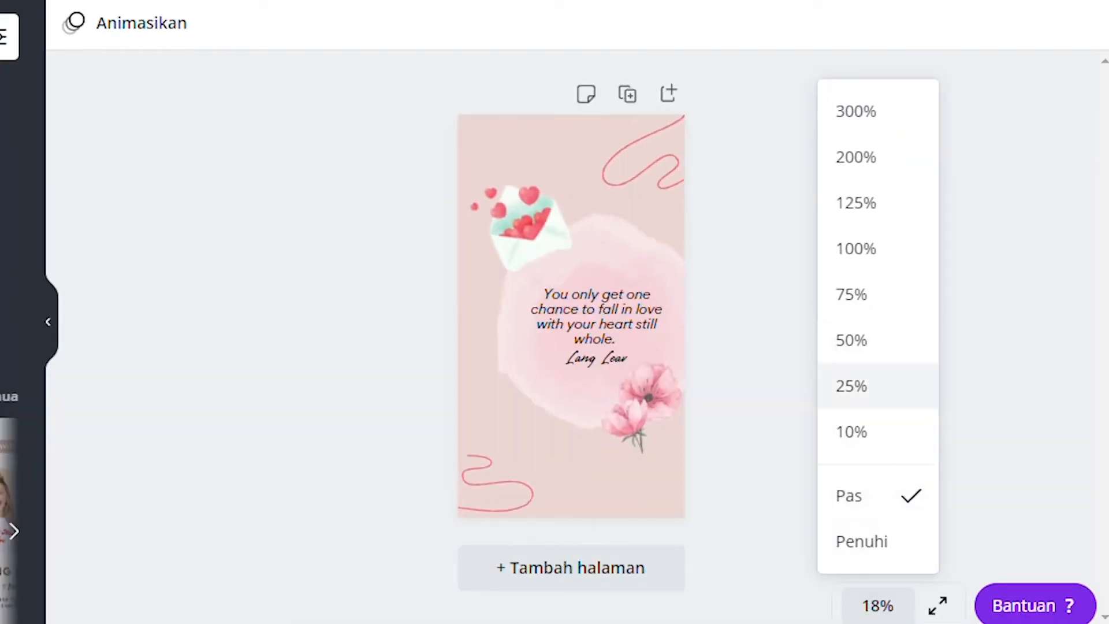
{"action": "left_click", "coordinate": [851, 386]}
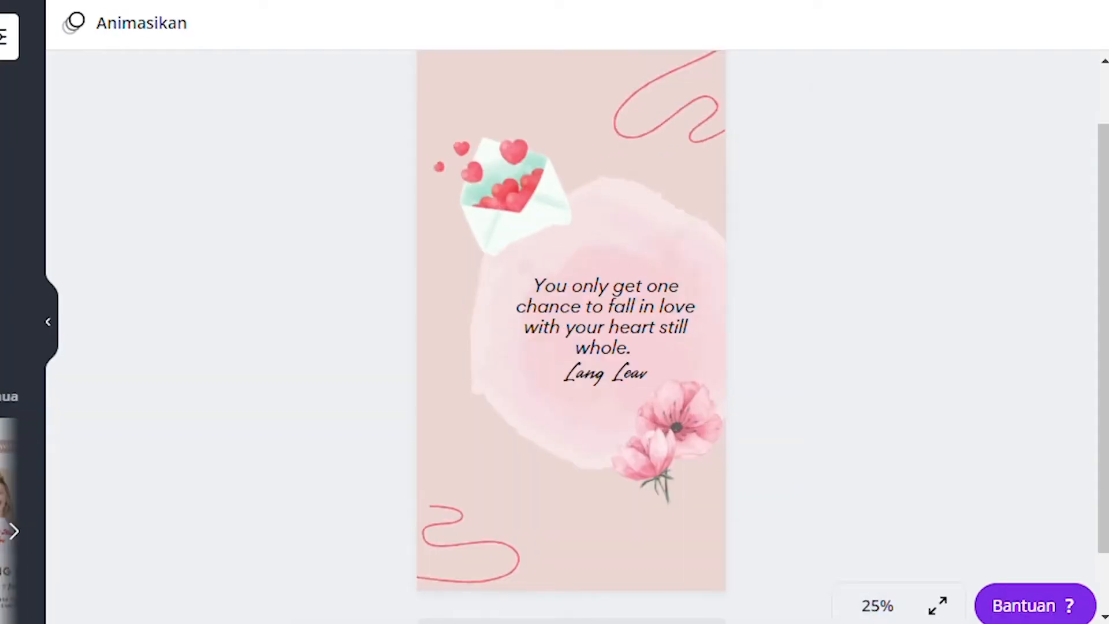
{"action": "left_click", "coordinate": [668, 94]}
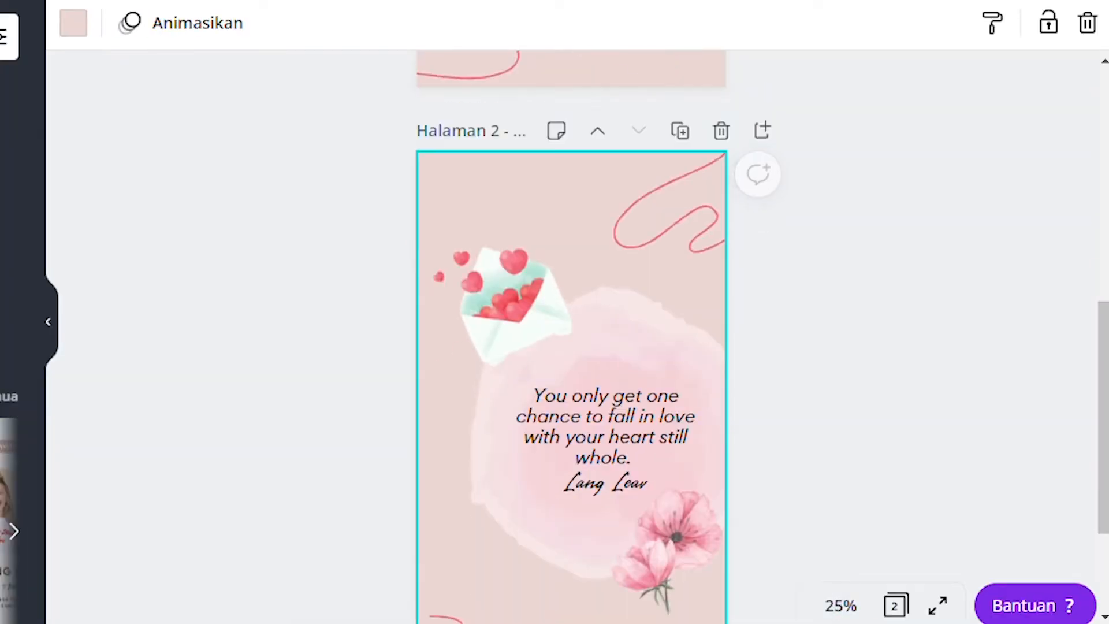
{"action": "scroll", "coordinate": [693, 288], "scroll_direction": "up", "scroll_amount": 5}
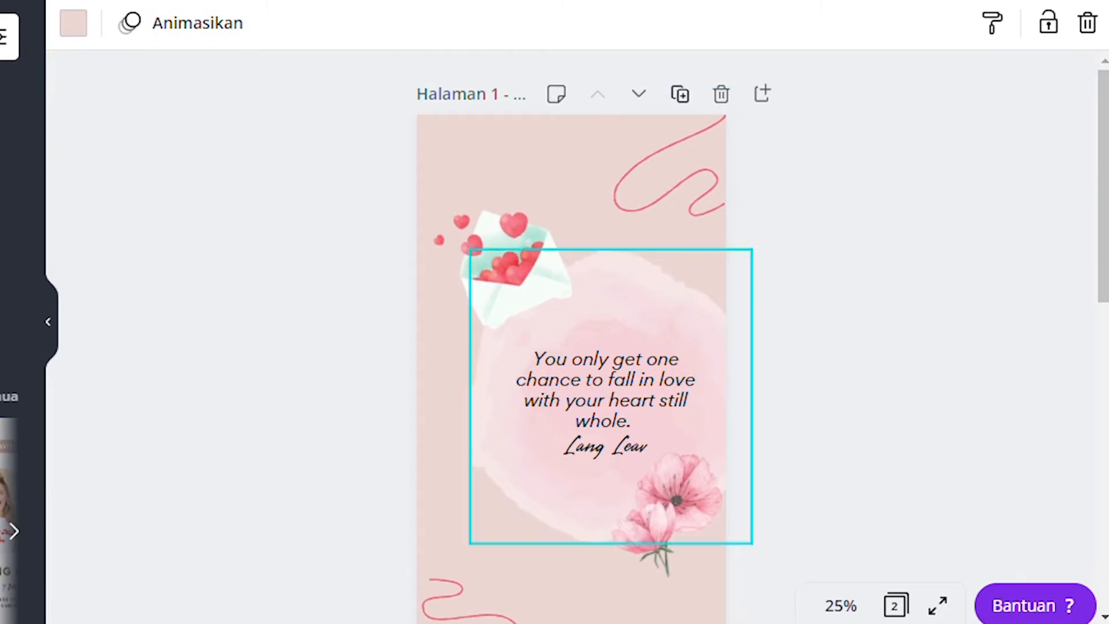
{"action": "scroll", "coordinate": [606, 405], "scroll_direction": "down", "scroll_amount": 10}
{"action": "scroll", "coordinate": [607, 404], "scroll_direction": "up", "scroll_amount": 4}
{"action": "scroll", "coordinate": [641, 323], "scroll_direction": "up", "scroll_amount": 5}
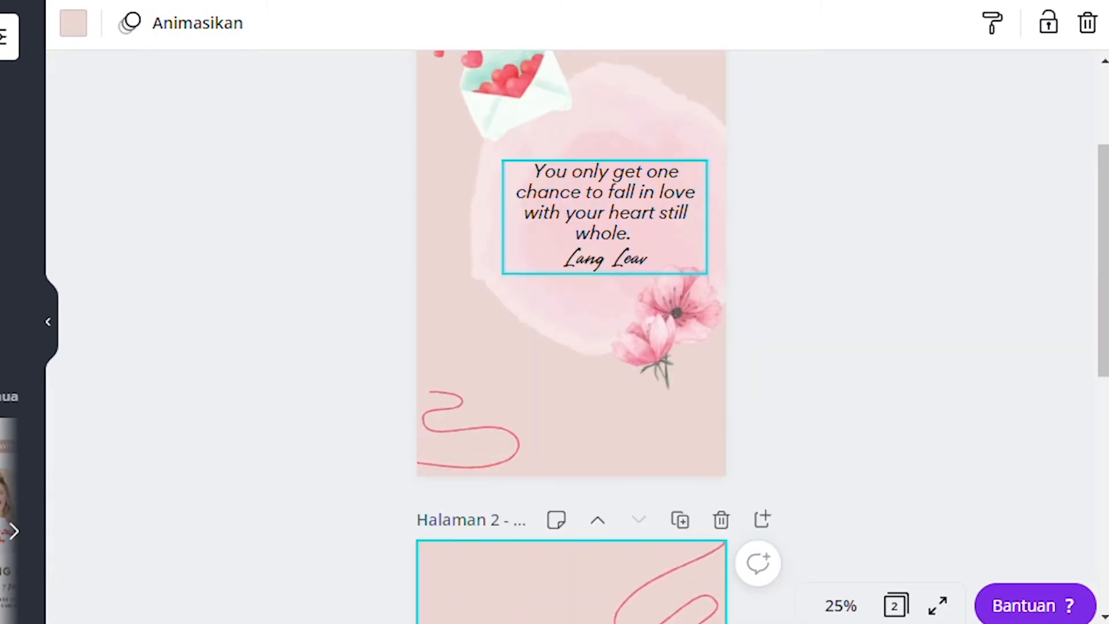
- Replace the first page's quote with "Pertama hari ini..."
{"action": "double_click", "coordinate": [641, 208]}
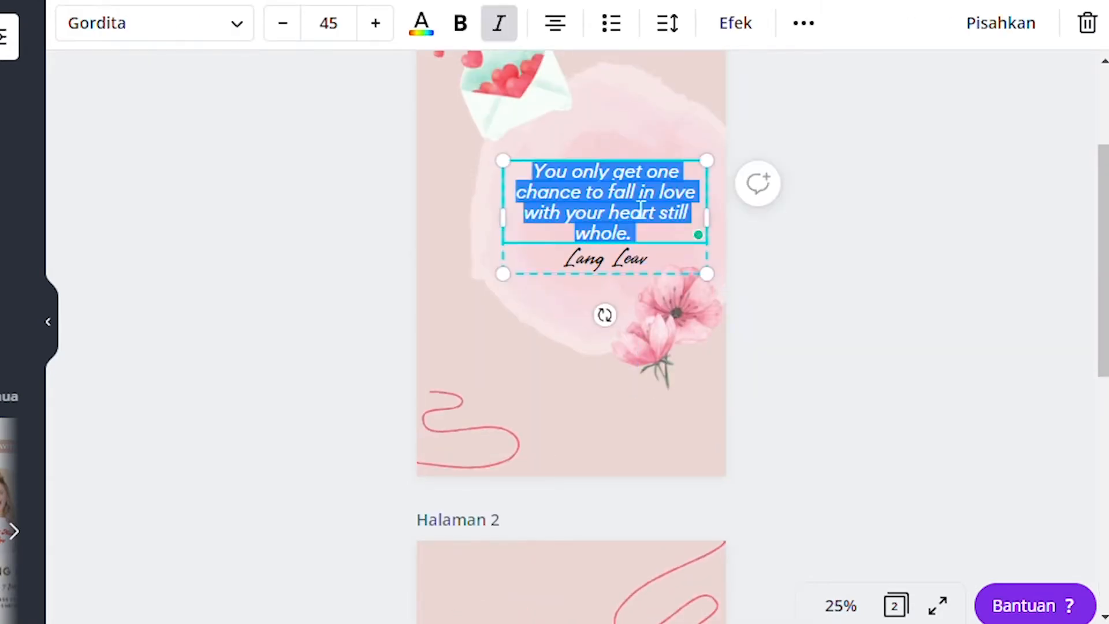
{"action": "scroll", "coordinate": [641, 210], "scroll_direction": "down", "scroll_amount": 7}
{"action": "left_click", "coordinate": [641, 209]}
{"action": "key", "text": "Return"}
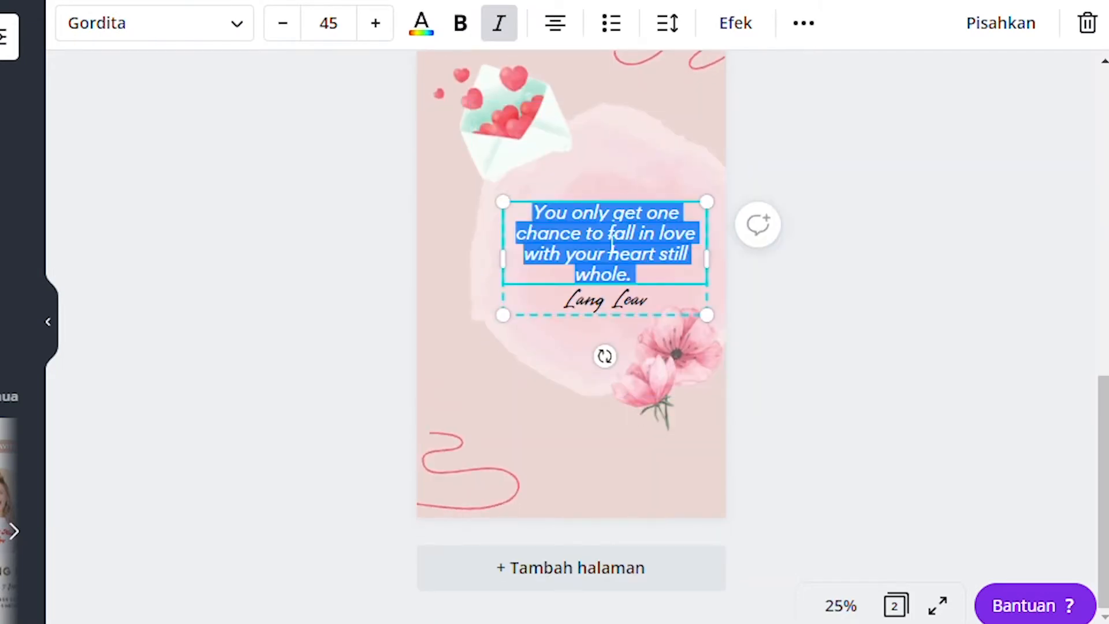
{"action": "scroll", "coordinate": [572, 323], "scroll_direction": "up", "scroll_amount": 8}
{"action": "scroll", "coordinate": [604, 317], "scroll_direction": "up", "scroll_amount": 2}
{"action": "left_click", "coordinate": [603, 317]}
{"action": "double_click", "coordinate": [604, 318]}
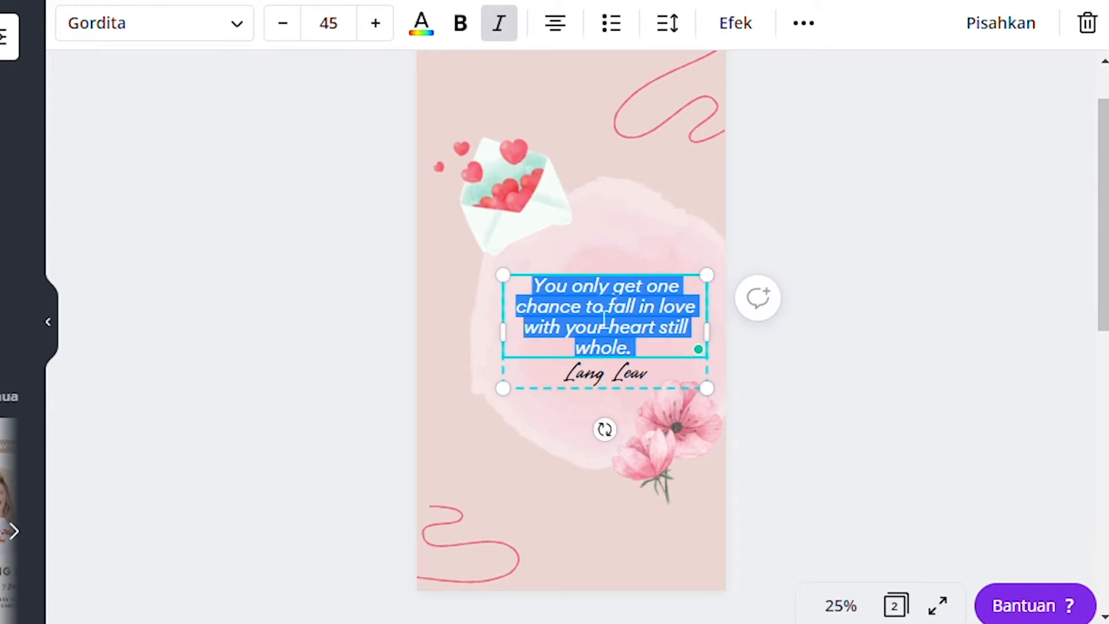
{"action": "type", "text": "Pertama hari ini..."}
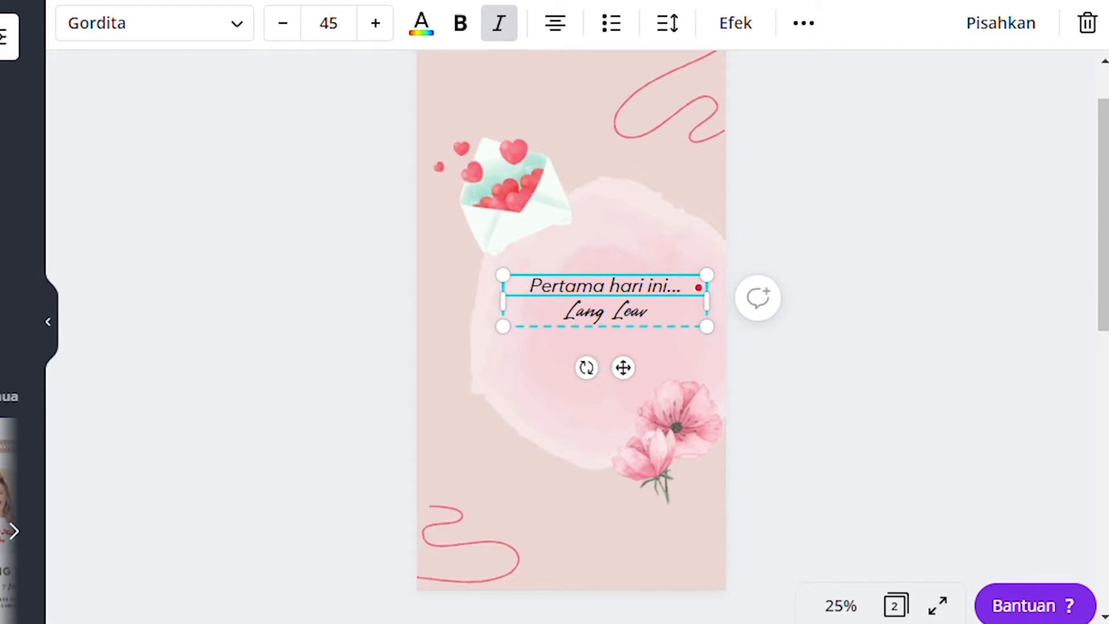
{"action": "key", "text": "Escape"}
- Replace the second page's quote with "ternyata membuat konten itu mudah"
{"action": "scroll", "coordinate": [570, 335], "scroll_direction": "down", "scroll_amount": 10}
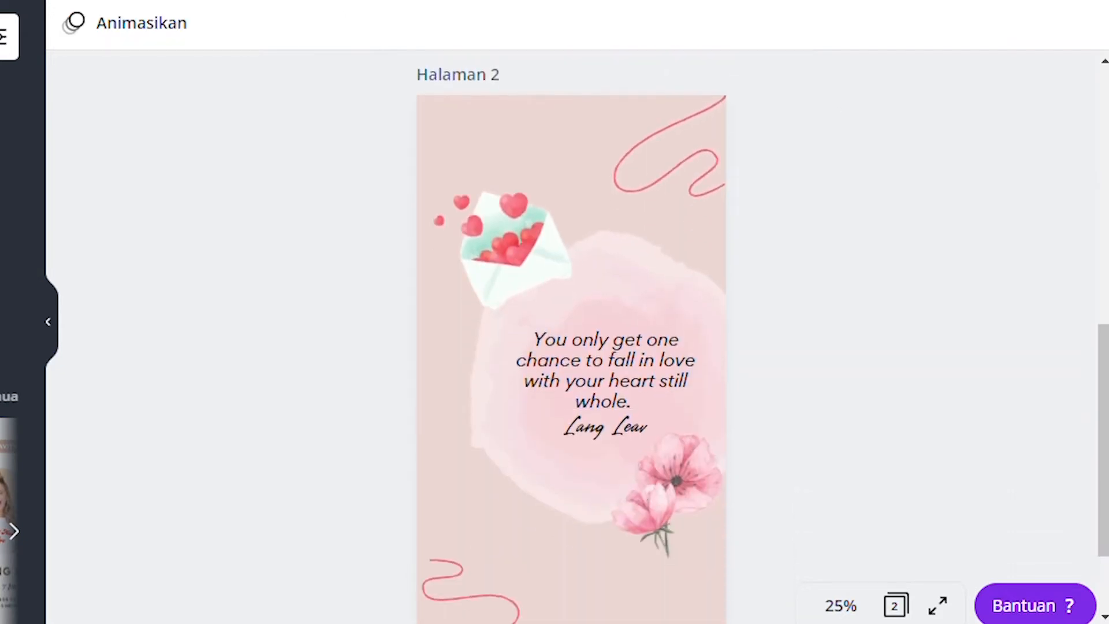
{"action": "double_click", "coordinate": [656, 361]}
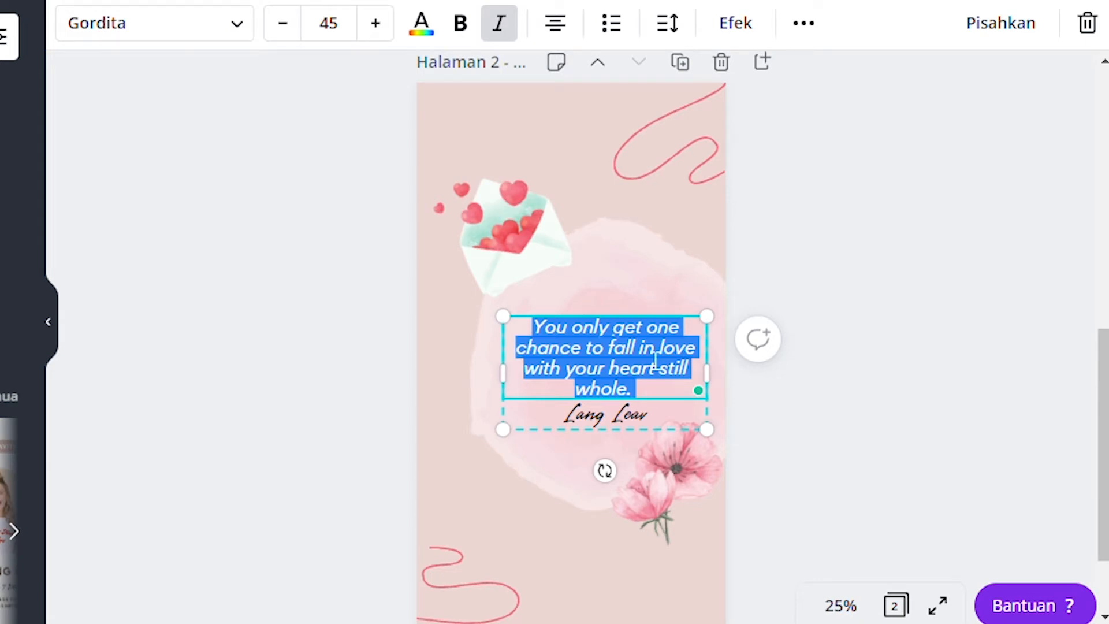
{"action": "type", "text": "ternyata membuat ko"}
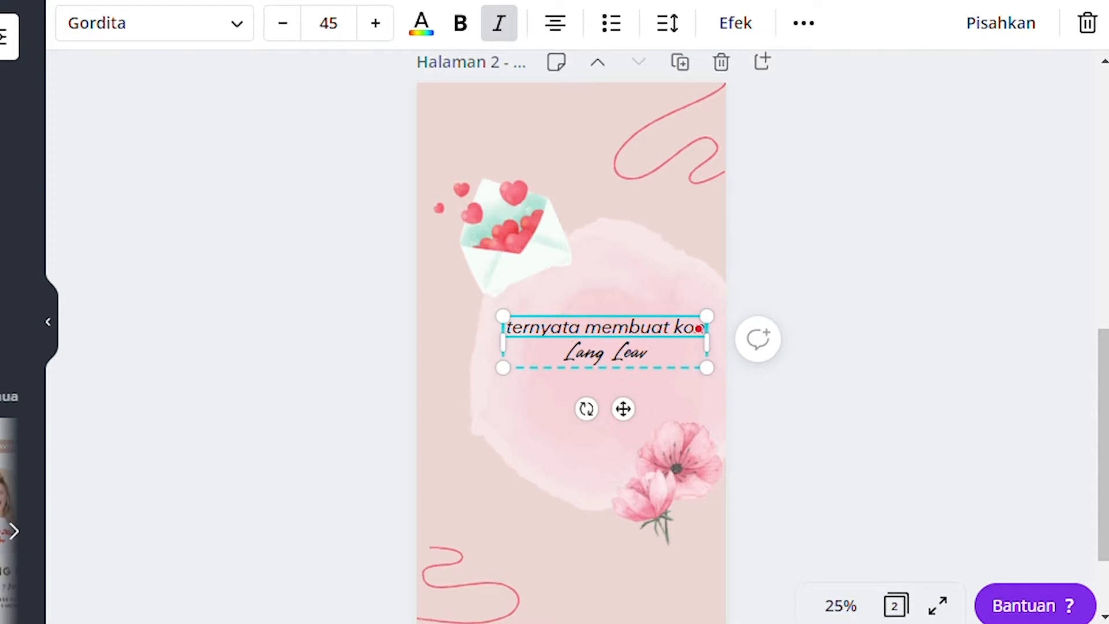
{"action": "type", "text": "nten itu mudah"}
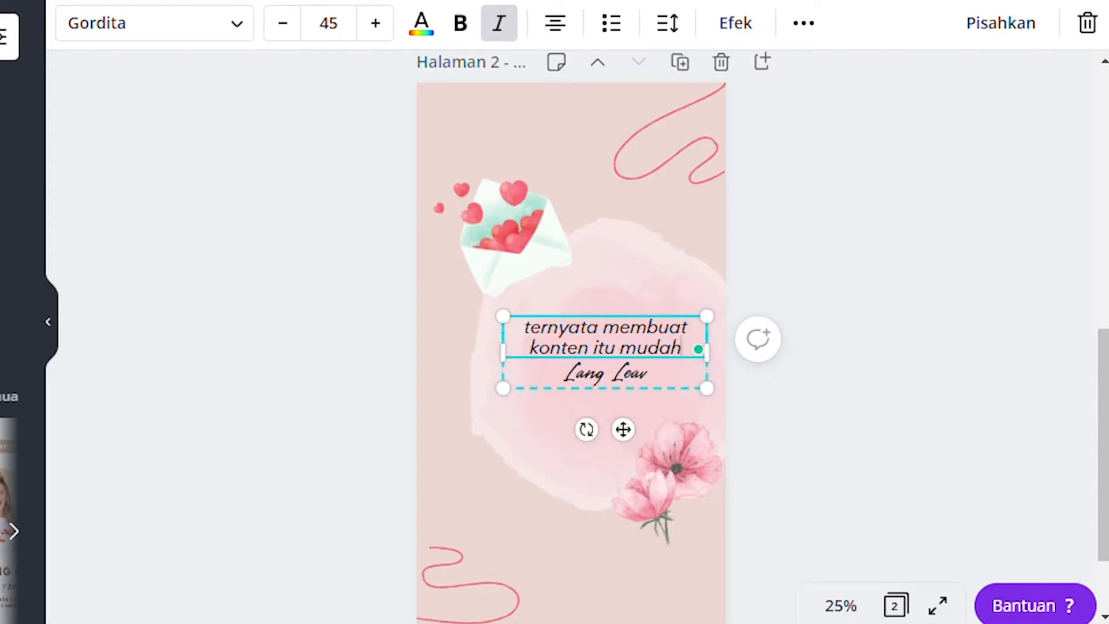
{"action": "left_click", "coordinate": [758, 339]}
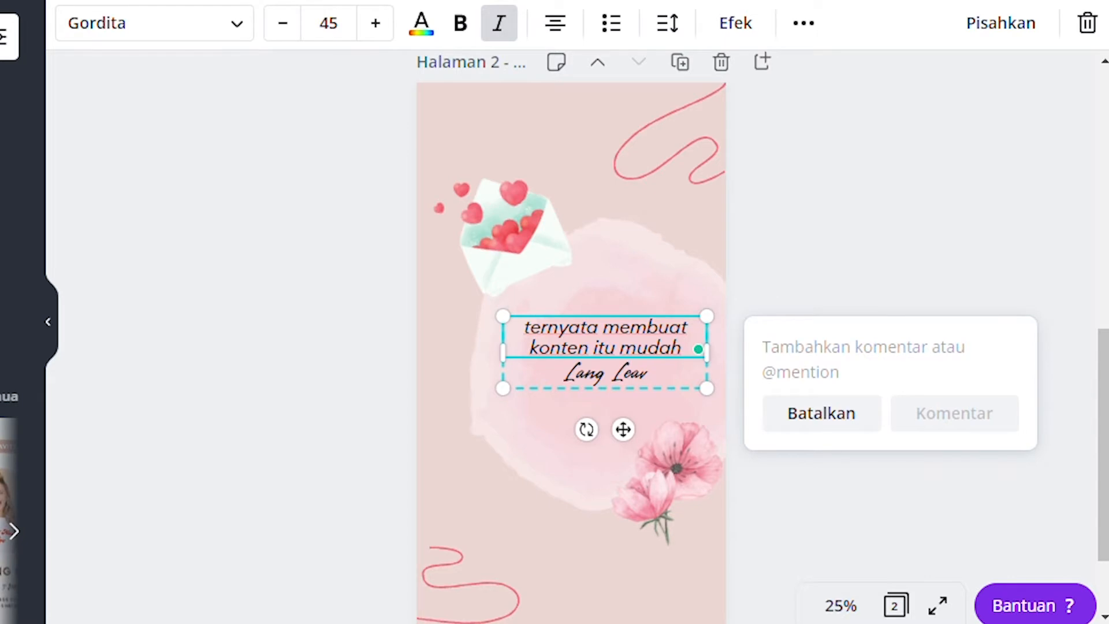
{"action": "scroll", "coordinate": [571, 335], "scroll_direction": "up", "scroll_amount": 10}
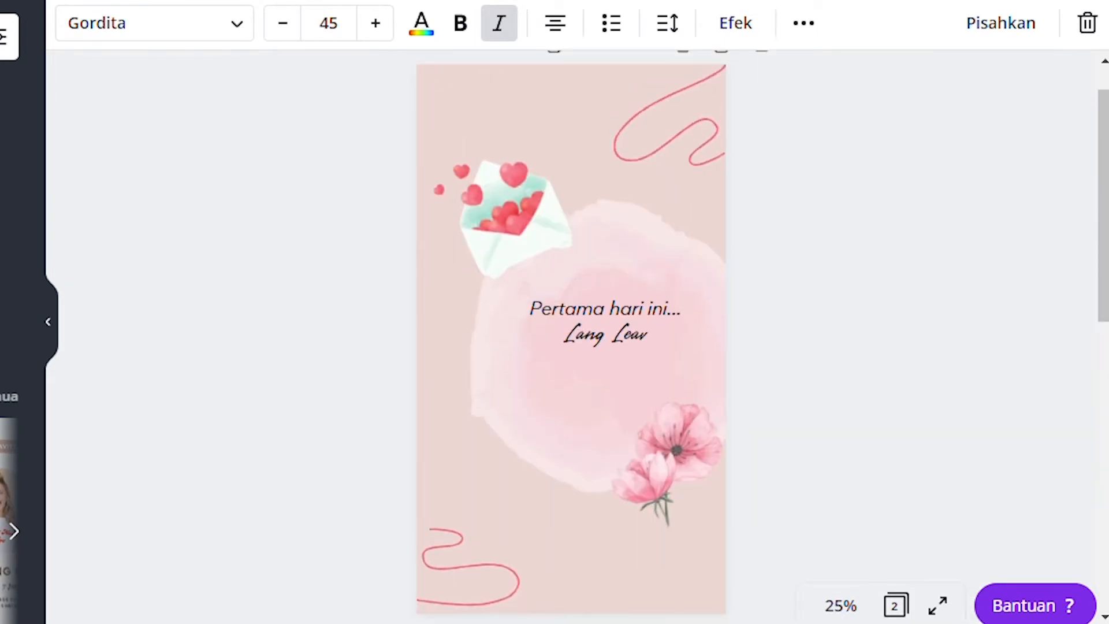
{"action": "scroll", "coordinate": [571, 335], "scroll_direction": "up", "scroll_amount": 1}
{"action": "scroll", "coordinate": [570, 335], "scroll_direction": "down", "scroll_amount": 4}
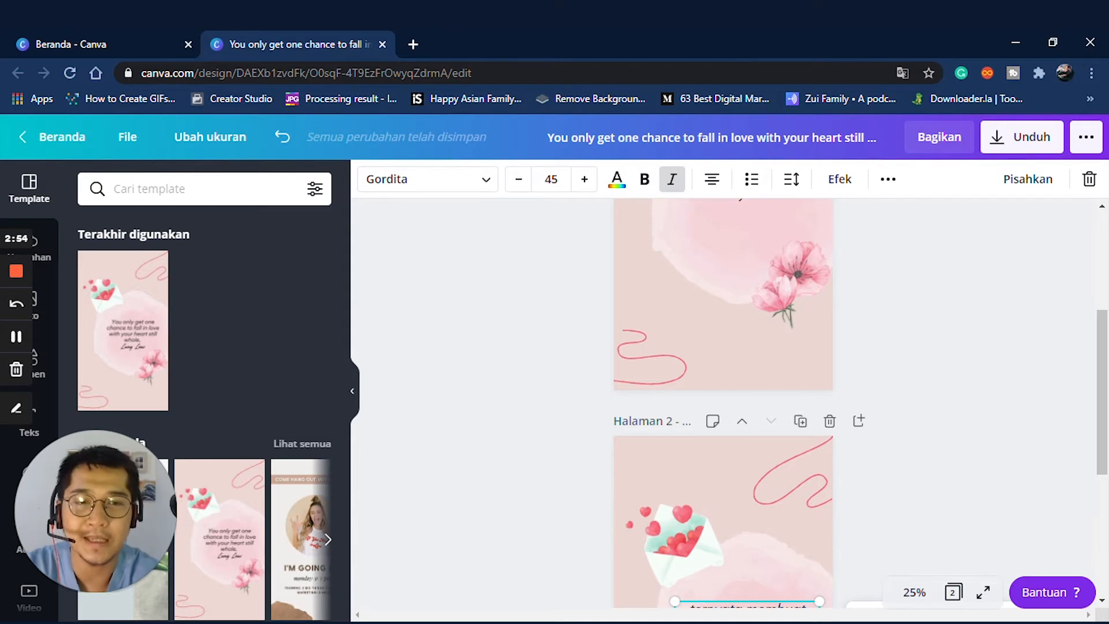
{"action": "scroll", "coordinate": [723, 404], "scroll_direction": "up", "scroll_amount": 4}
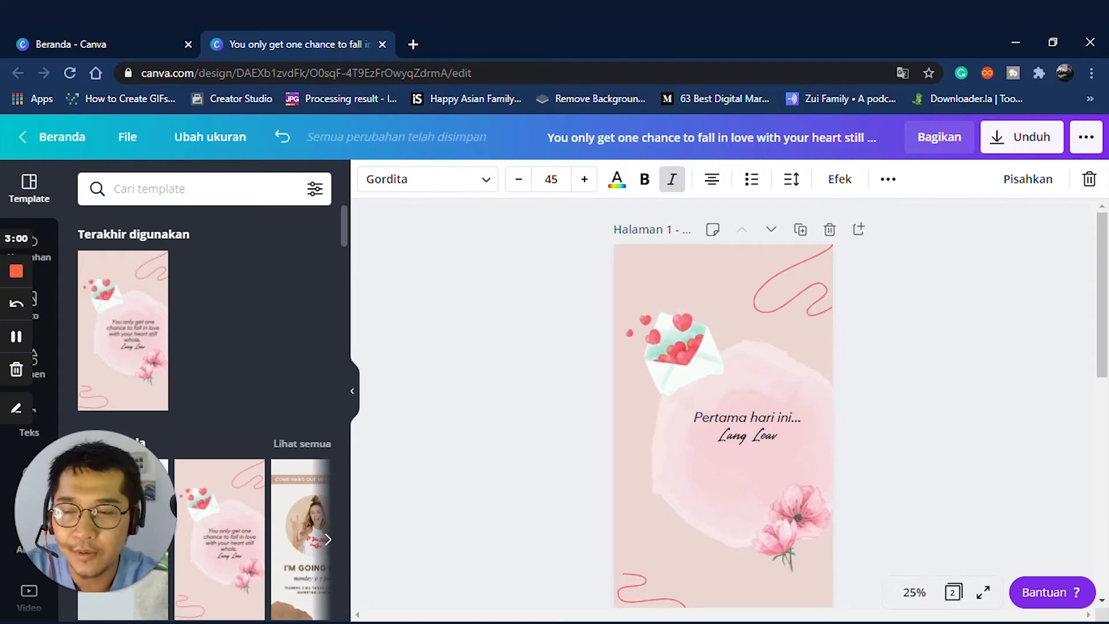
{"action": "scroll", "coordinate": [220, 300], "scroll_direction": "down", "scroll_amount": 4}
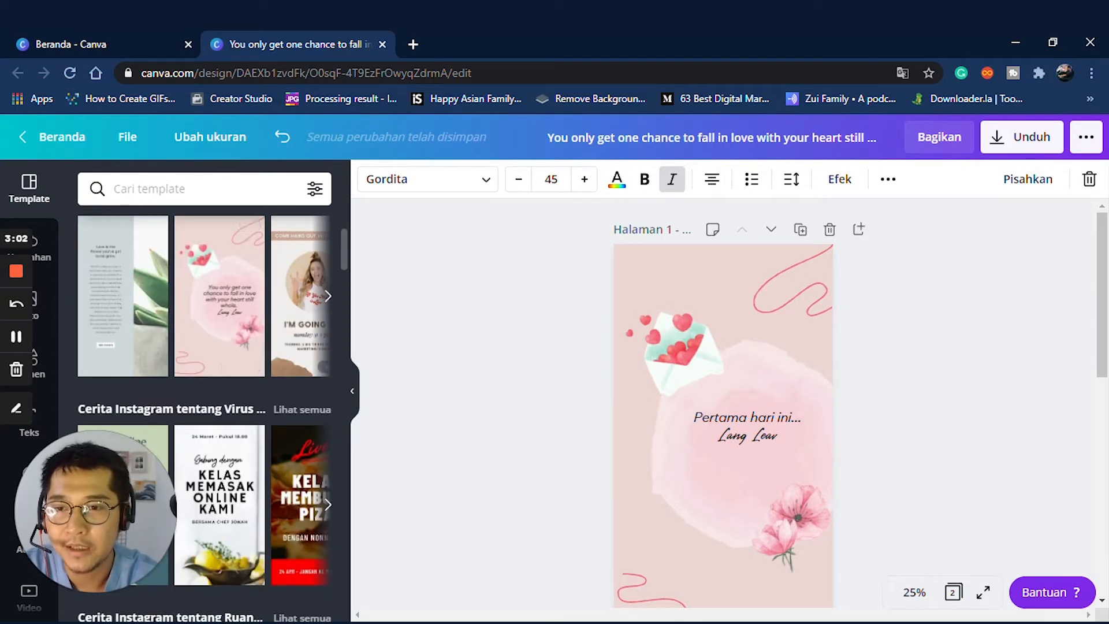
- Delete the extra duplicate page and add a new blank page 2
{"action": "left_click", "coordinate": [30, 306]}
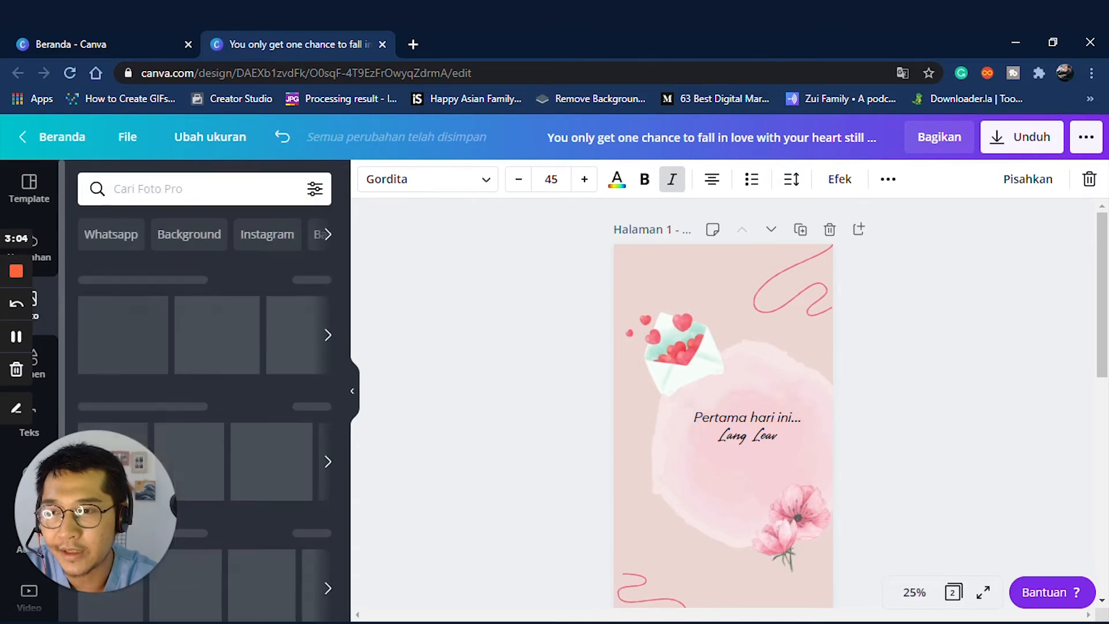
{"action": "scroll", "coordinate": [205, 404], "scroll_direction": "down", "scroll_amount": 3}
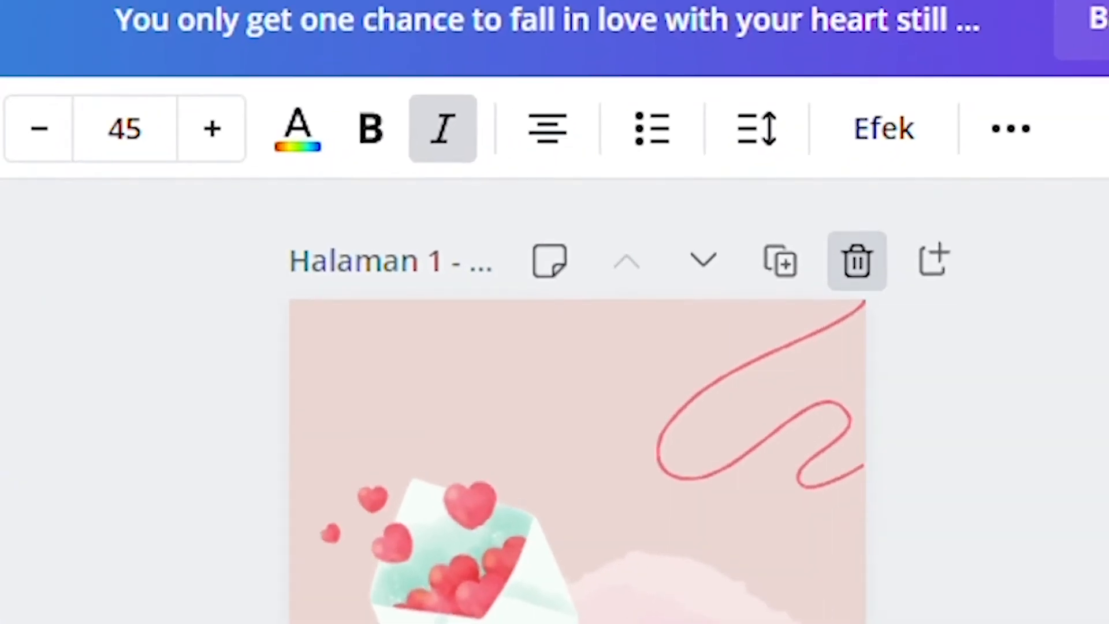
{"action": "left_click", "coordinate": [857, 261]}
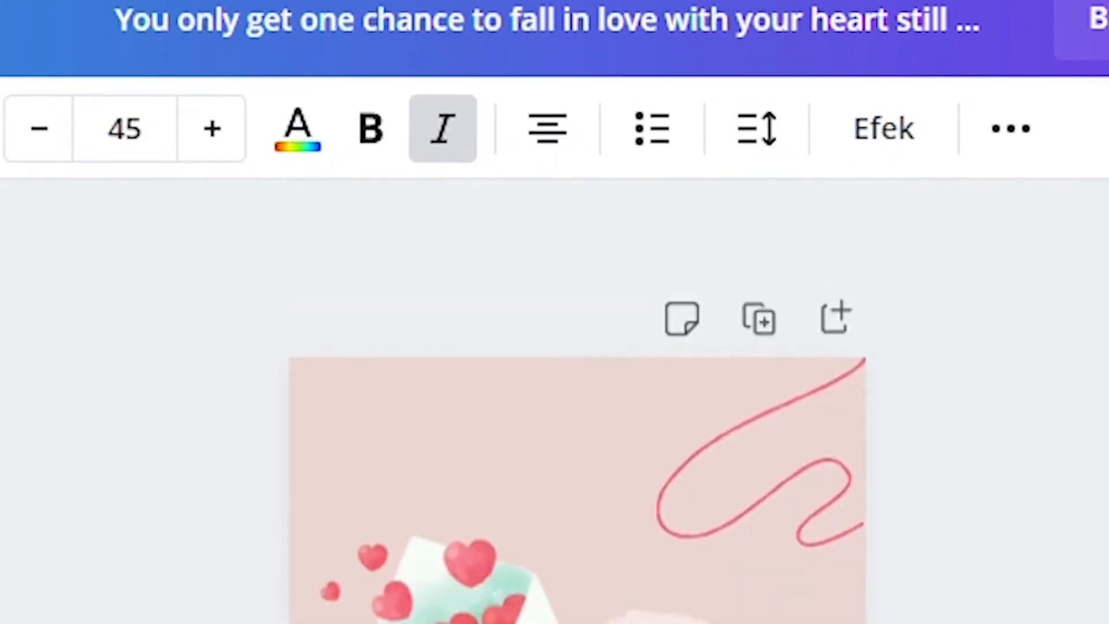
{"action": "left_click", "coordinate": [933, 261]}
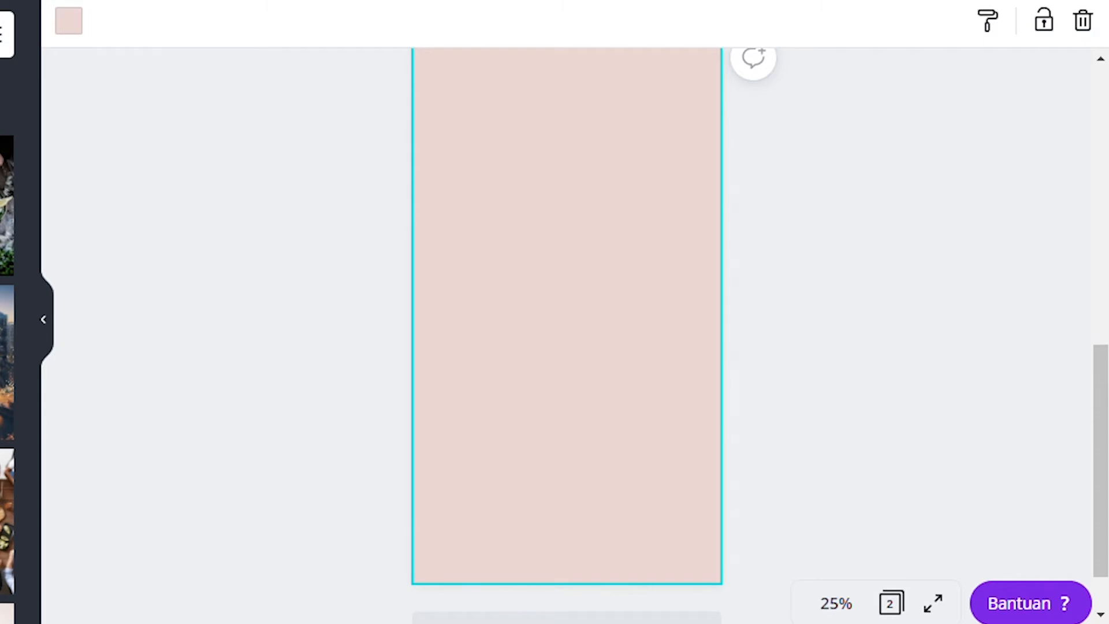
- Place the leather notebook stock photo on page 2, enlarged across its top
{"action": "scroll", "coordinate": [7, 361], "scroll_direction": "down", "scroll_amount": 1}
{"action": "left_click", "coordinate": [215, 470]}
{"action": "scroll", "coordinate": [793, 391], "scroll_direction": "up", "scroll_amount": 1}
{"action": "left_click_drag", "start_coordinate": [793, 390], "coordinate": [901, 328]}
{"action": "left_click_drag", "start_coordinate": [799, 276], "coordinate": [800, 275]}
{"action": "left_click_drag", "start_coordinate": [693, 347], "coordinate": [604, 257]}
{"action": "left_click", "coordinate": [890, 297]}
{"action": "scroll", "coordinate": [889, 298], "scroll_direction": "down", "scroll_amount": 1}
{"action": "scroll", "coordinate": [309, 509], "scroll_direction": "down", "scroll_amount": 3}
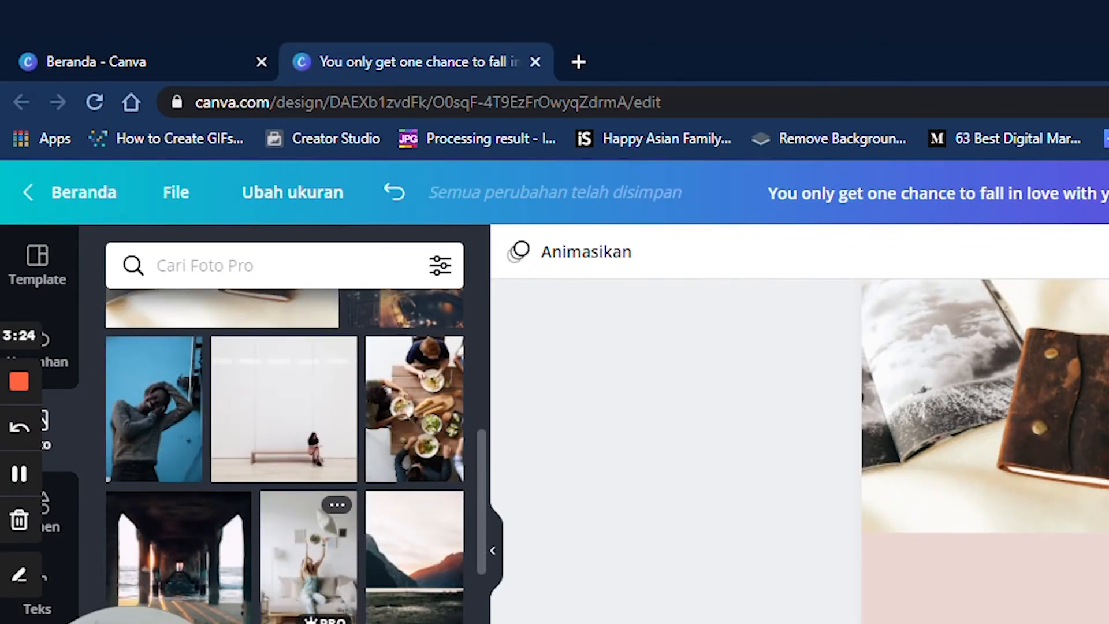
{"action": "scroll", "coordinate": [308, 462], "scroll_direction": "down", "scroll_amount": 4}
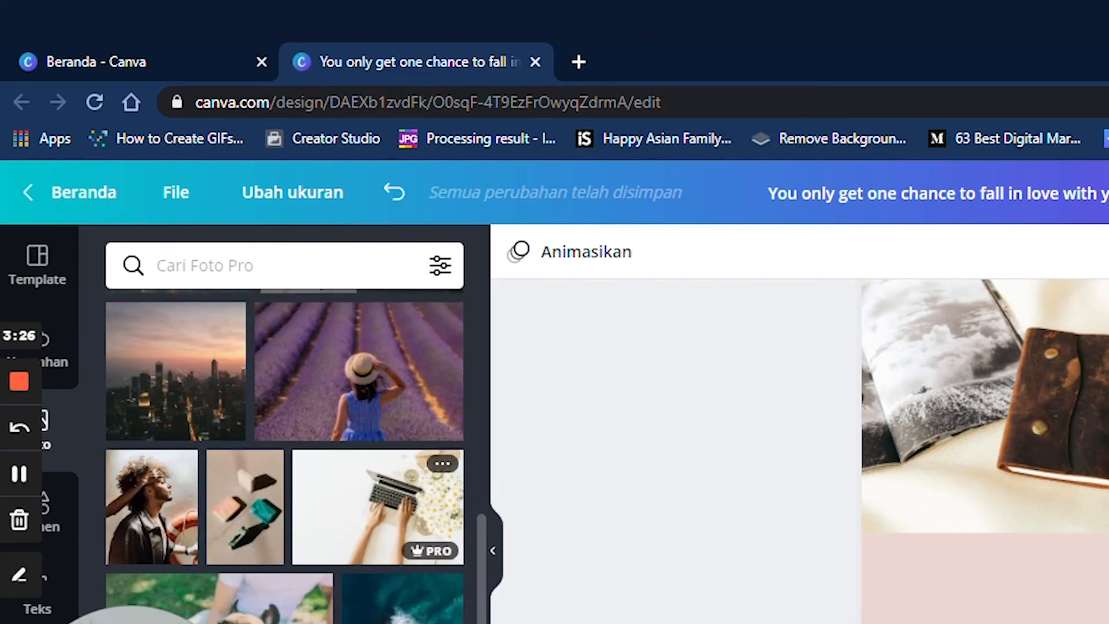
- Add the laptop-and-daisies photo, enlarge it to page width, and set it under the notebook photo
{"action": "left_click", "coordinate": [375, 508]}
{"action": "left_click_drag", "start_coordinate": [564, 314], "coordinate": [511, 445]}
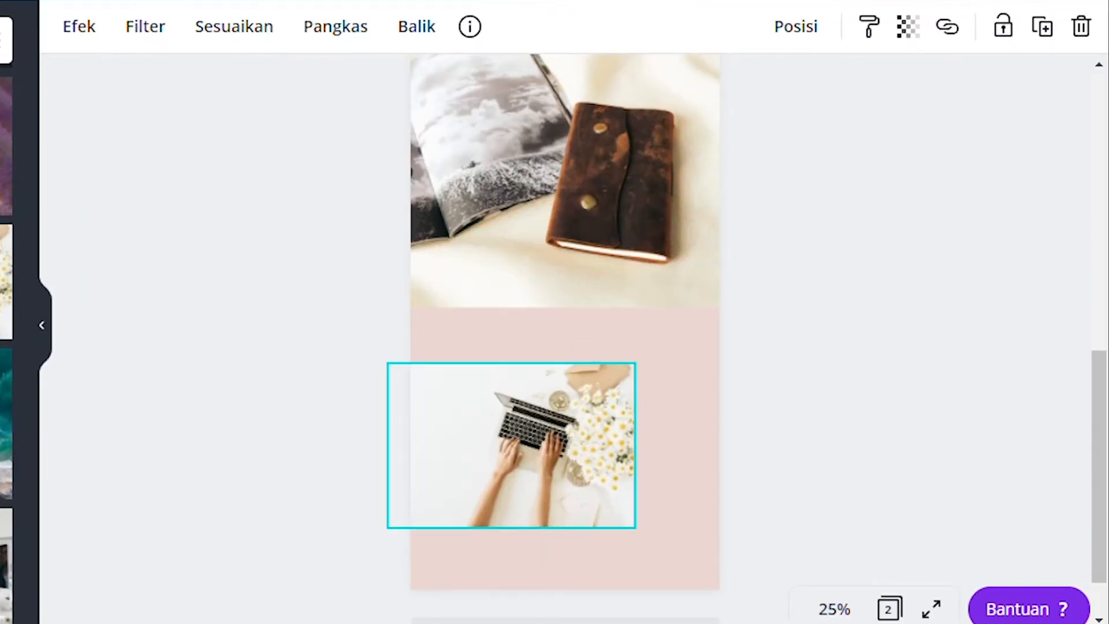
{"action": "left_click_drag", "start_coordinate": [635, 363], "coordinate": [789, 295]}
{"action": "scroll", "coordinate": [782, 303], "scroll_direction": "down", "scroll_amount": 1}
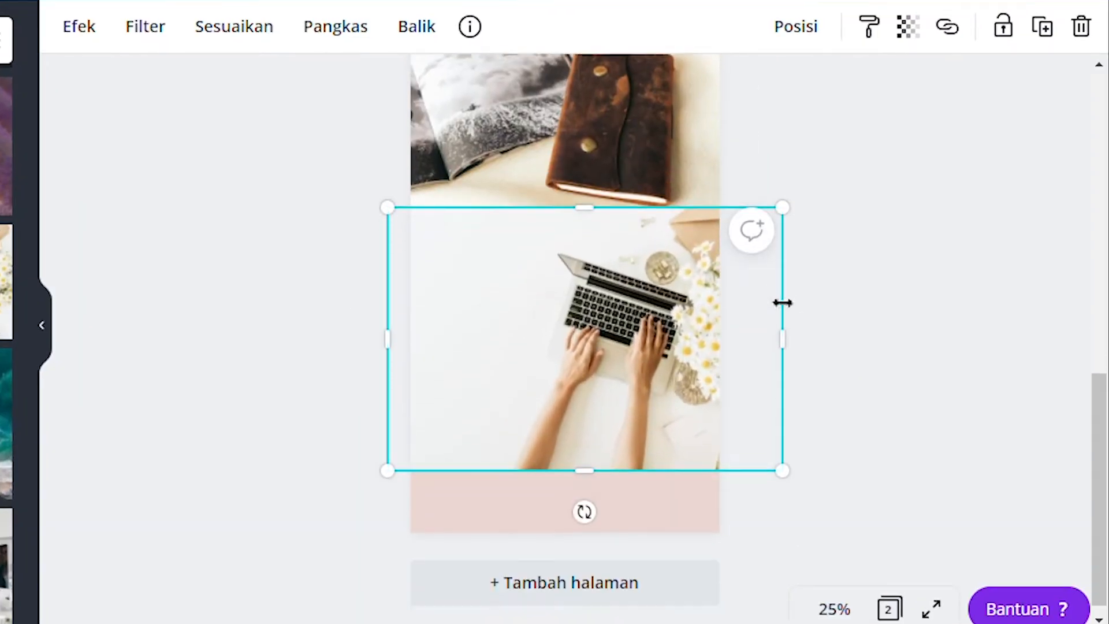
{"action": "left_click_drag", "start_coordinate": [585, 298], "coordinate": [552, 328]}
{"action": "left_click_drag", "start_coordinate": [750, 220], "coordinate": [779, 196]}
{"action": "left_click_drag", "start_coordinate": [635, 315], "coordinate": [603, 315]}
{"action": "left_click", "coordinate": [843, 312]}
{"action": "scroll", "coordinate": [843, 312], "scroll_direction": "up", "scroll_amount": 2}
{"action": "scroll", "coordinate": [564, 339], "scroll_direction": "up", "scroll_amount": 2}
{"action": "scroll", "coordinate": [564, 339], "scroll_direction": "down", "scroll_amount": 1}
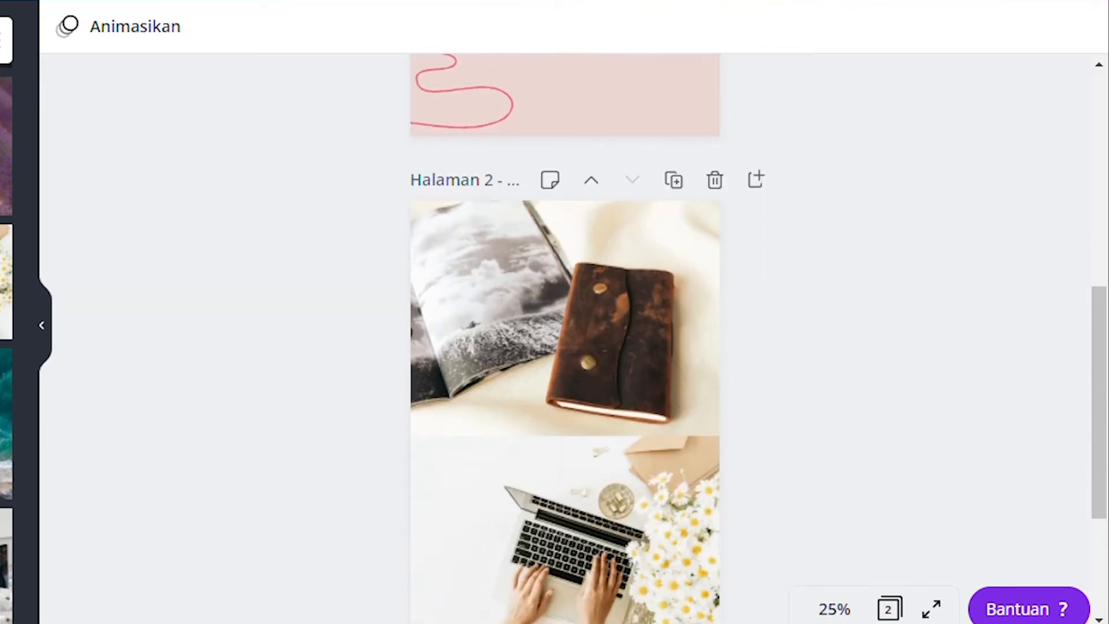
{"action": "scroll", "coordinate": [564, 338], "scroll_direction": "down", "scroll_amount": 2}
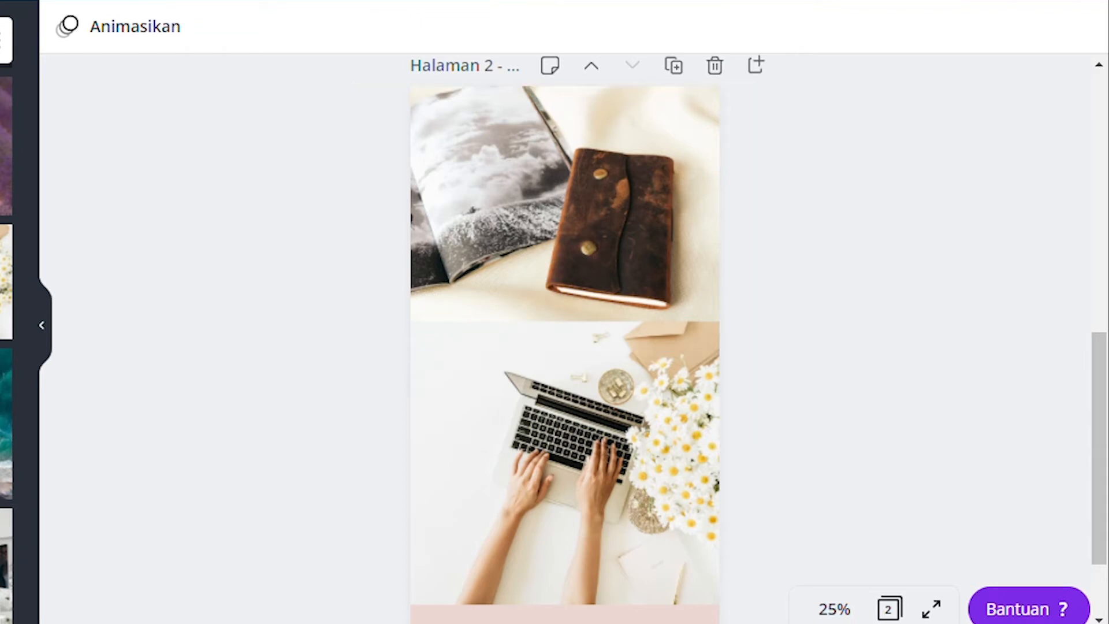
- Duplicate page 2 as page 3 and put an enlarged bicycle photo at its top
{"action": "left_click", "coordinate": [673, 66]}
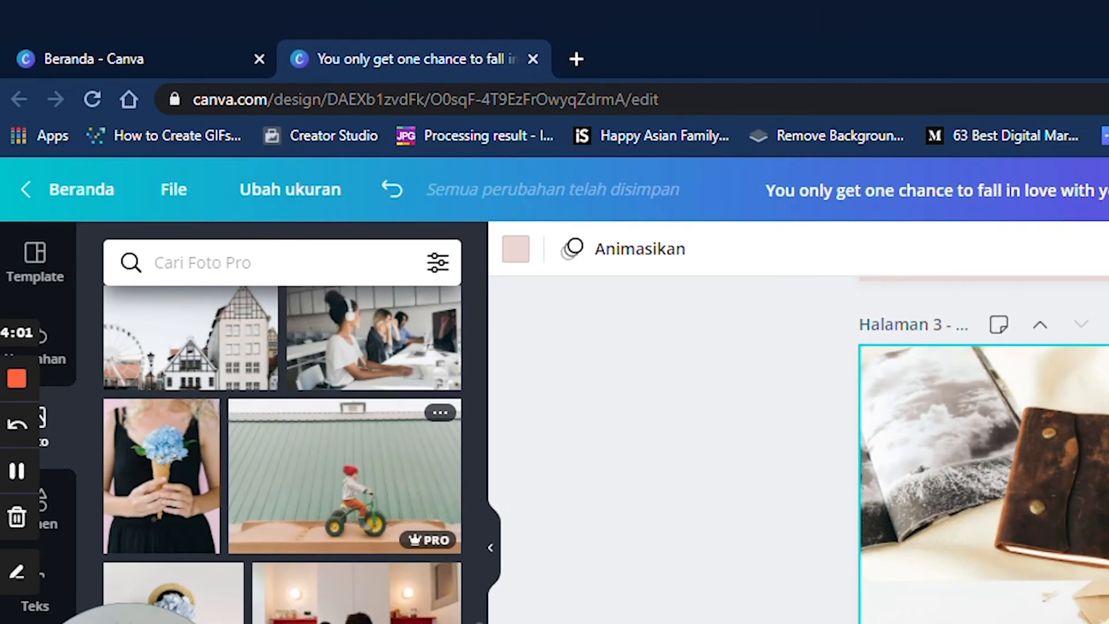
{"action": "left_click", "coordinate": [344, 475]}
{"action": "left_click_drag", "start_coordinate": [1013, 537], "coordinate": [1108, 454]}
{"action": "left_click_drag", "start_coordinate": [1108, 623], "coordinate": [996, 600]}
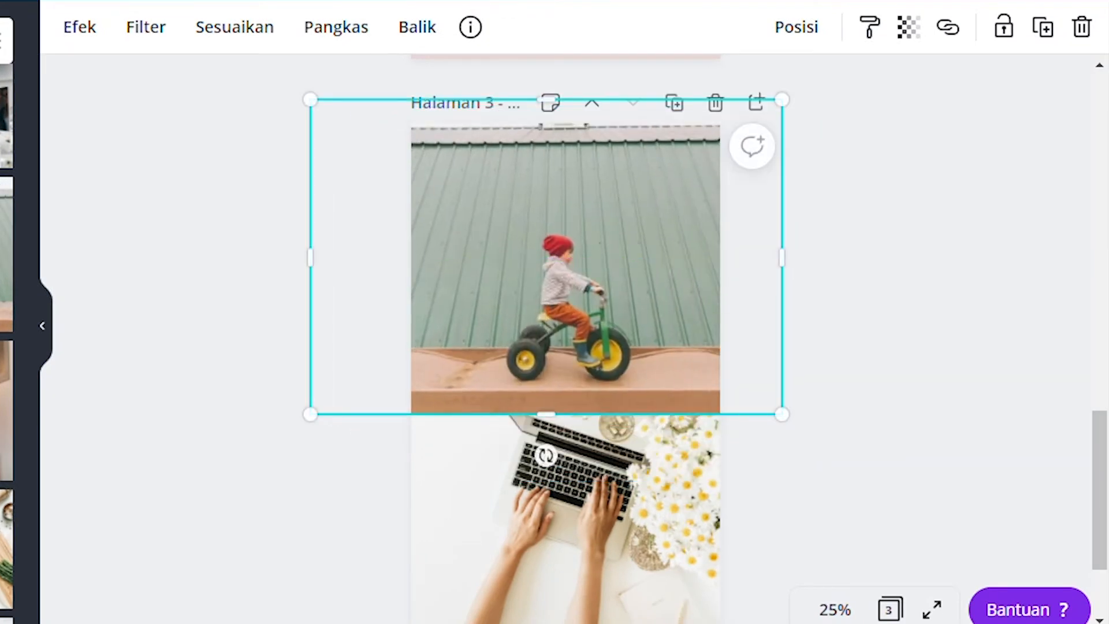
- Enlarge the kitchen photo to cover the lower half of page 3
{"action": "left_click", "coordinate": [566, 399]}
{"action": "scroll", "coordinate": [565, 347], "scroll_direction": "down", "scroll_amount": 2}
{"action": "left_click_drag", "start_coordinate": [7, 352], "coordinate": [495, 596]}
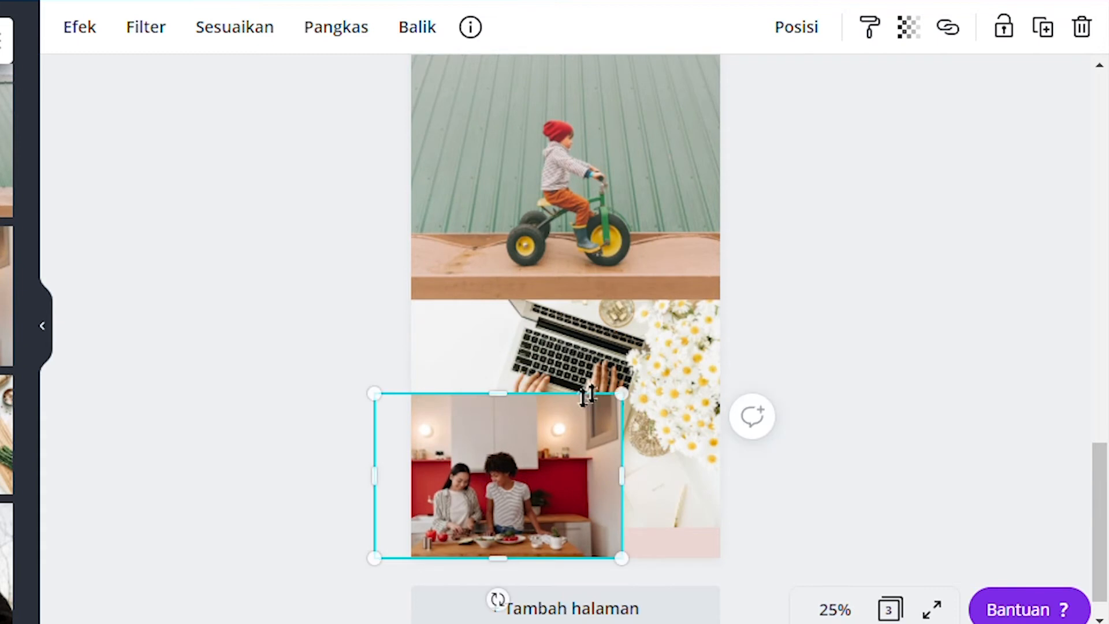
{"action": "left_click_drag", "start_coordinate": [618, 391], "coordinate": [928, 244]}
{"action": "left_click_drag", "start_coordinate": [693, 375], "coordinate": [620, 418]}
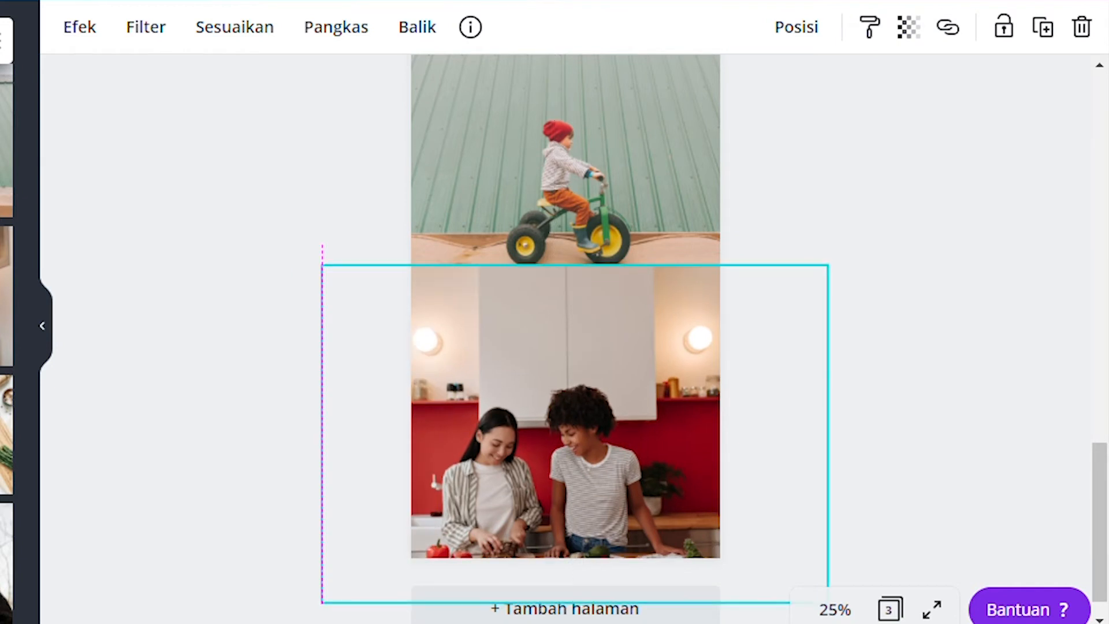
{"action": "key", "text": "Escape"}
- Nudge the bicycle photo slightly right and down into position
{"action": "scroll", "coordinate": [578, 341], "scroll_direction": "up", "scroll_amount": 4}
{"action": "left_click", "coordinate": [566, 369]}
{"action": "scroll", "coordinate": [565, 369], "scroll_direction": "down", "scroll_amount": 2}
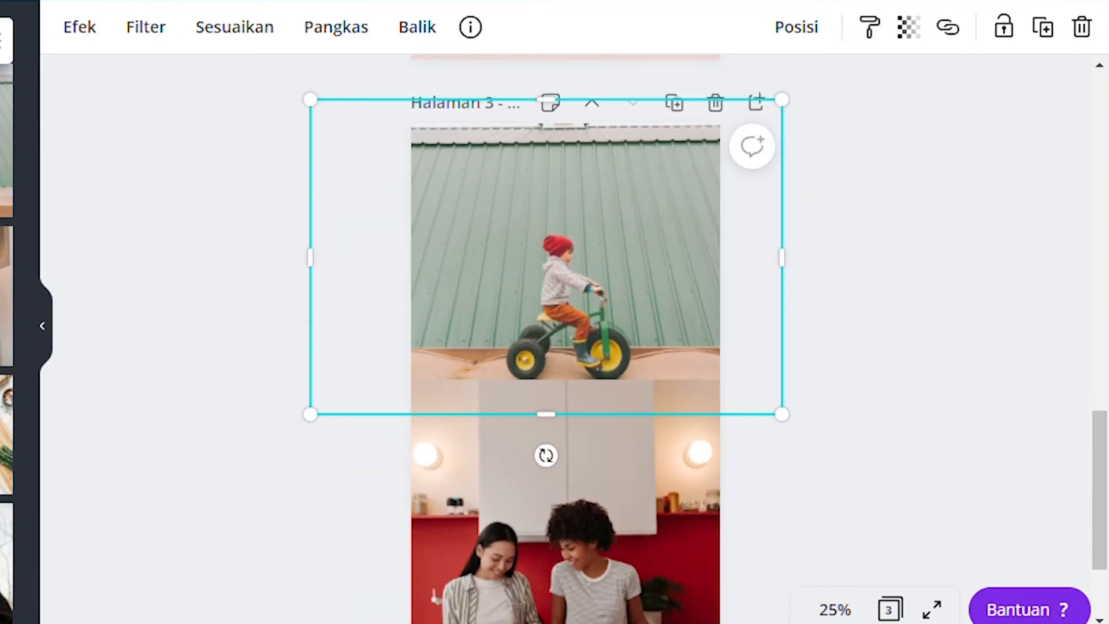
{"action": "left_click_drag", "start_coordinate": [565, 249], "coordinate": [575, 248]}
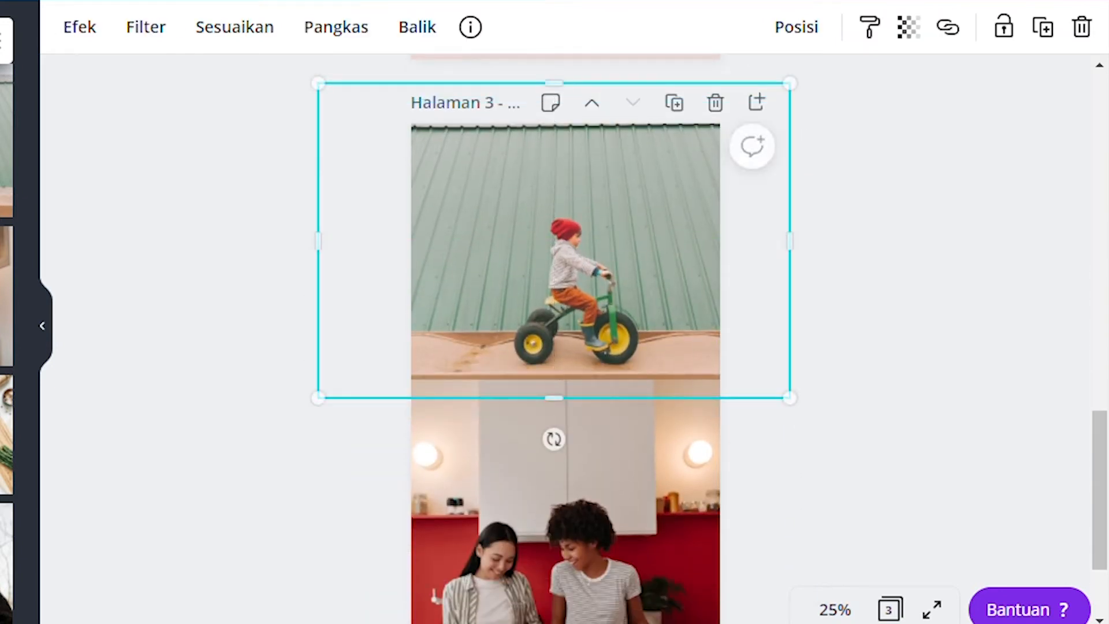
{"action": "key", "text": "Escape"}
{"action": "left_click", "coordinate": [565, 248]}
{"action": "left_click_drag", "start_coordinate": [565, 249], "coordinate": [566, 258]}
{"action": "key", "text": "Escape"}
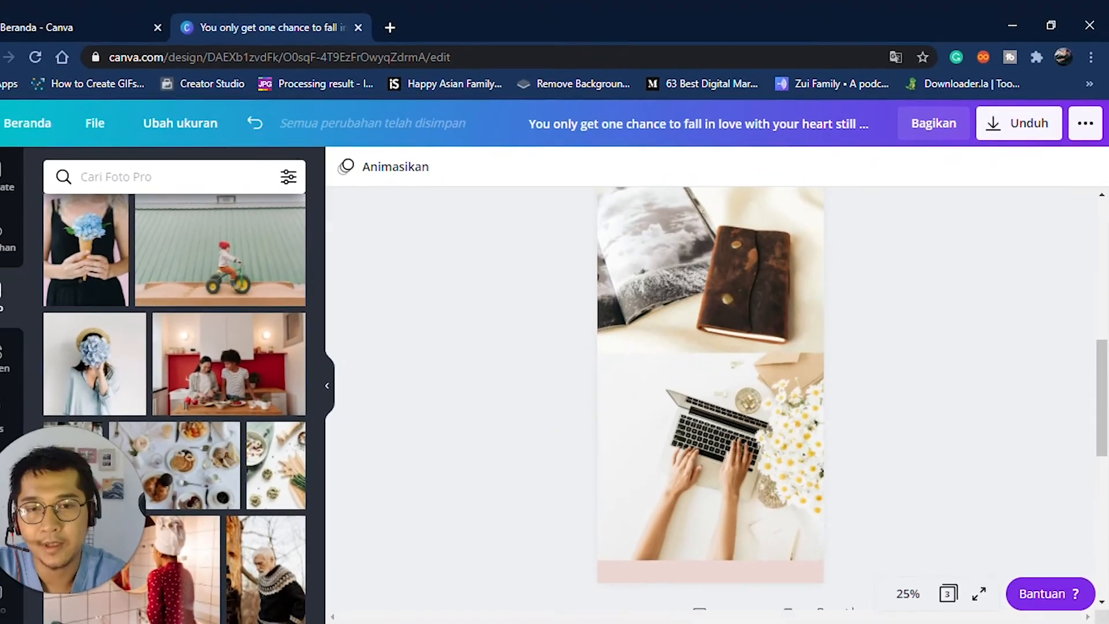
- Add a blank page 4 after page 3
{"action": "scroll", "coordinate": [721, 404], "scroll_direction": "up", "scroll_amount": 10}
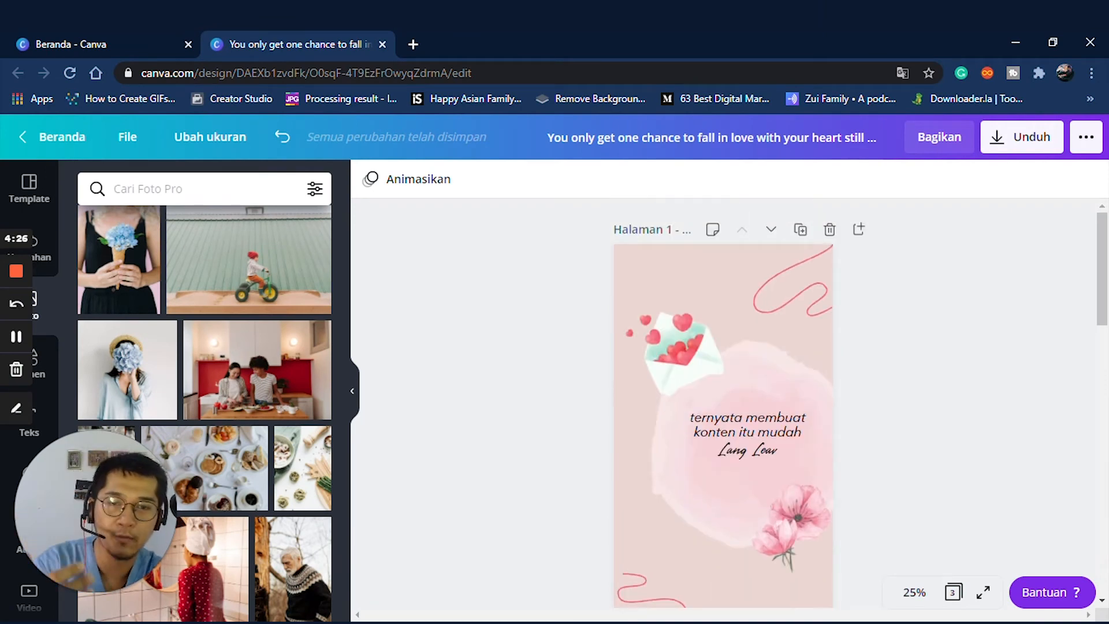
{"action": "scroll", "coordinate": [722, 404], "scroll_direction": "down", "scroll_amount": 12}
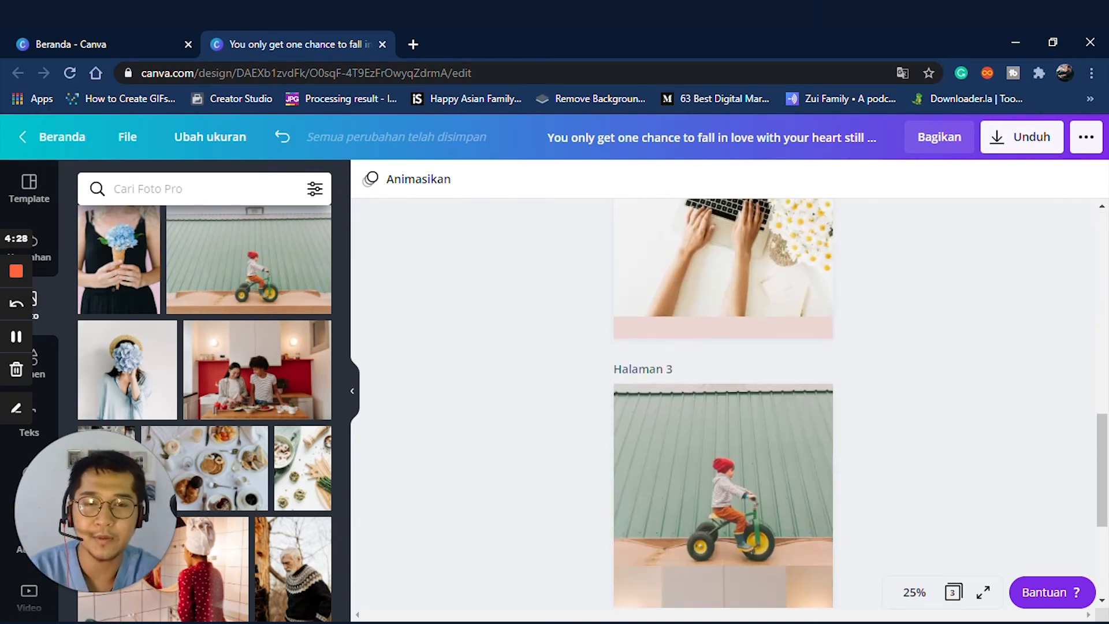
{"action": "scroll", "coordinate": [722, 404], "scroll_direction": "down", "scroll_amount": 5}
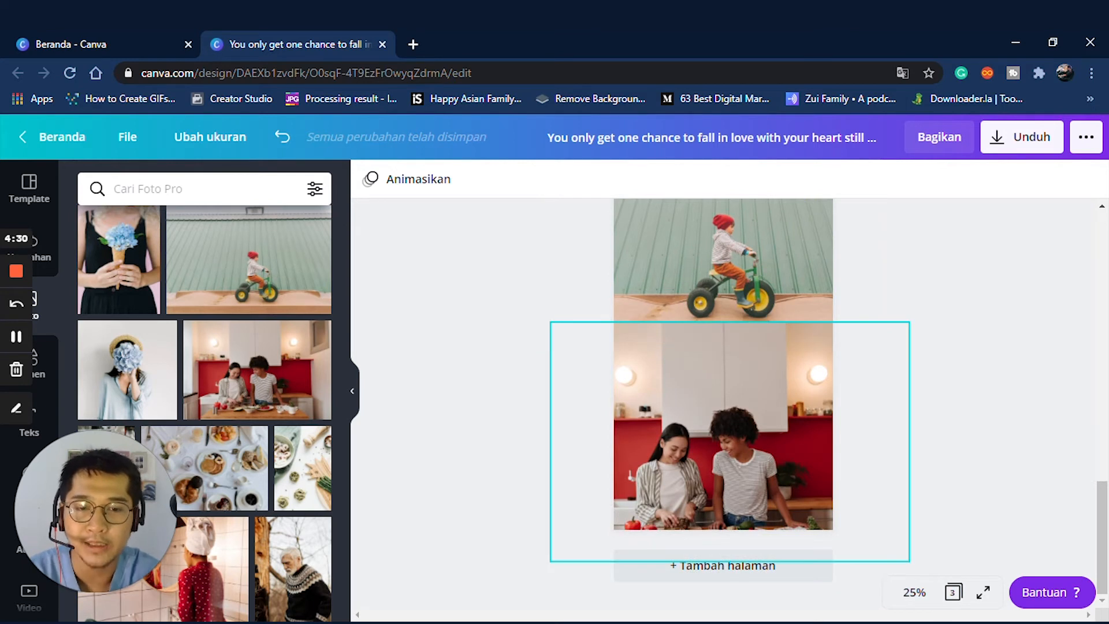
{"action": "left_click", "coordinate": [723, 564]}
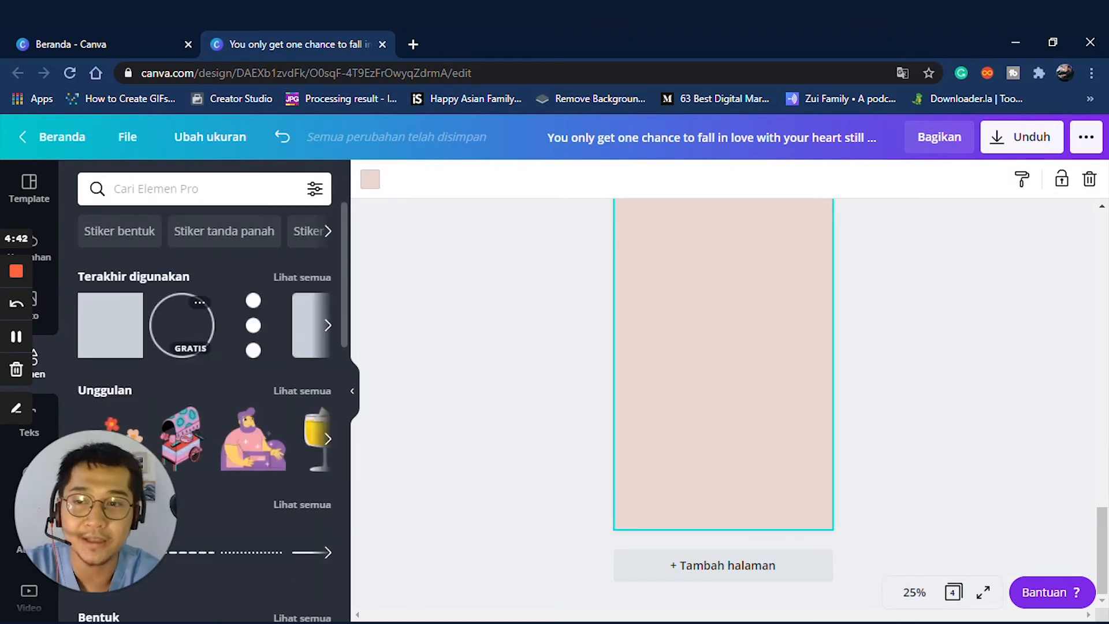
- Add a pink square to page 4 and tilt it into a rectangle
{"action": "scroll", "coordinate": [723, 405], "scroll_direction": "up", "scroll_amount": 3}
{"action": "scroll", "coordinate": [723, 404], "scroll_direction": "down", "scroll_amount": 1}
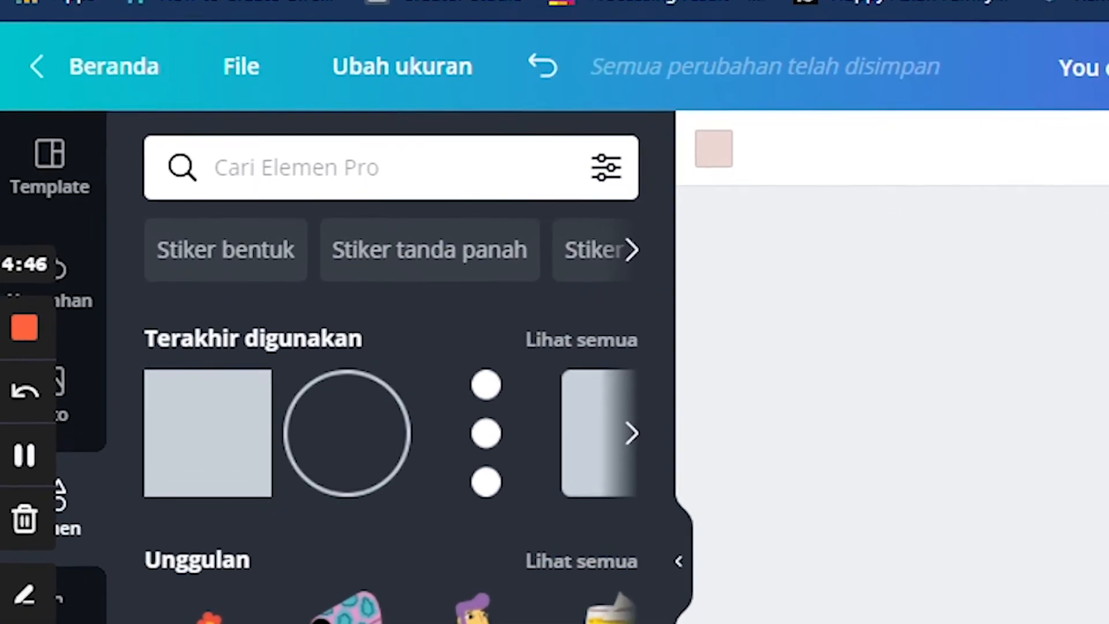
{"action": "left_click", "coordinate": [111, 324]}
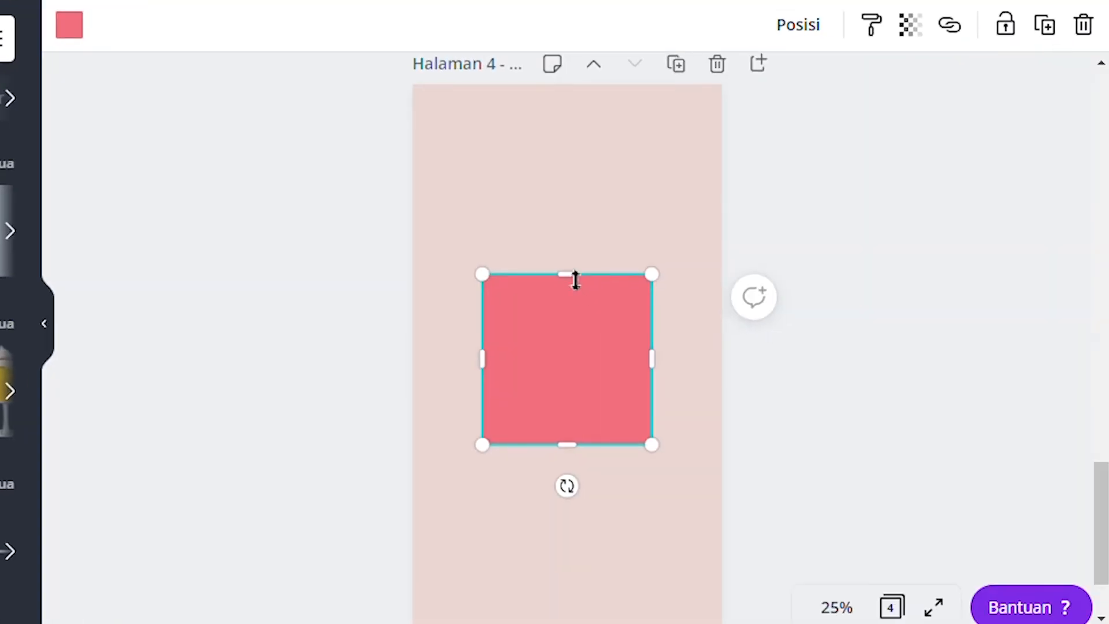
{"action": "left_click_drag", "start_coordinate": [574, 280], "coordinate": [572, 329]}
{"action": "scroll", "coordinate": [571, 329], "scroll_direction": "down", "scroll_amount": 1}
{"action": "scroll", "coordinate": [620, 402], "scroll_direction": "down", "scroll_amount": 1}
{"action": "left_click_drag", "start_coordinate": [565, 371], "coordinate": [612, 361]}
- Stretch the tilted rectangle to both sides and centre the diagonal band on the page
{"action": "left_click_drag", "start_coordinate": [488, 344], "coordinate": [282, 423]}
{"action": "left_click_drag", "start_coordinate": [653, 241], "coordinate": [852, 132]}
{"action": "left_click_drag", "start_coordinate": [563, 275], "coordinate": [554, 243]}
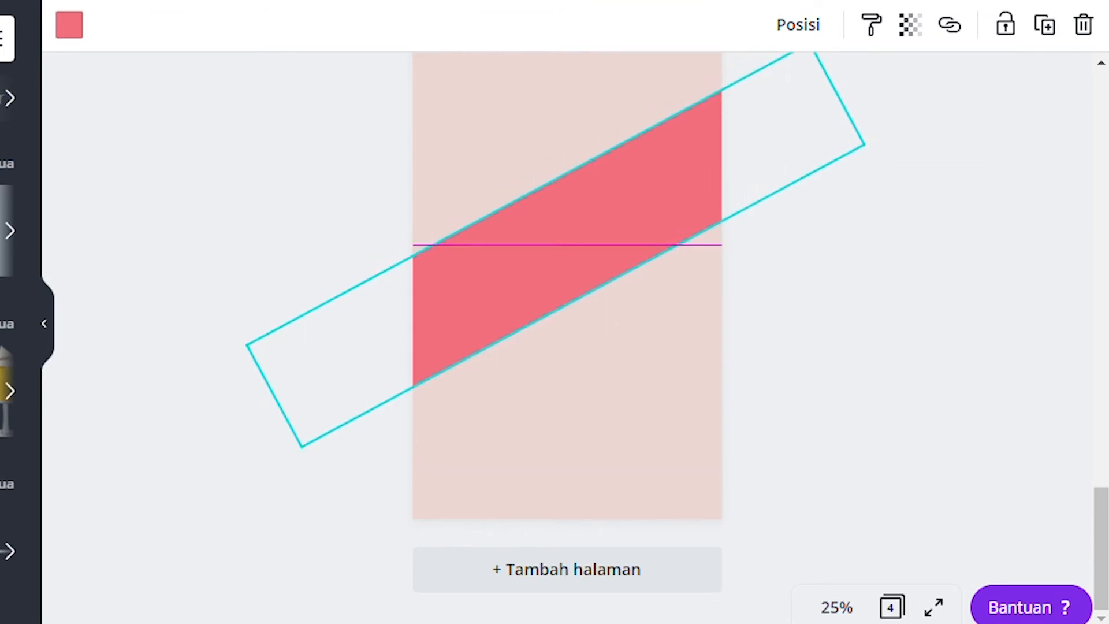
{"action": "scroll", "coordinate": [626, 238], "scroll_direction": "up", "scroll_amount": 2}
{"action": "left_click_drag", "start_coordinate": [566, 347], "coordinate": [575, 335]}
- Add a second pink rectangle, upright and centred over the band, made taller and wider
{"action": "key", "text": "Escape"}
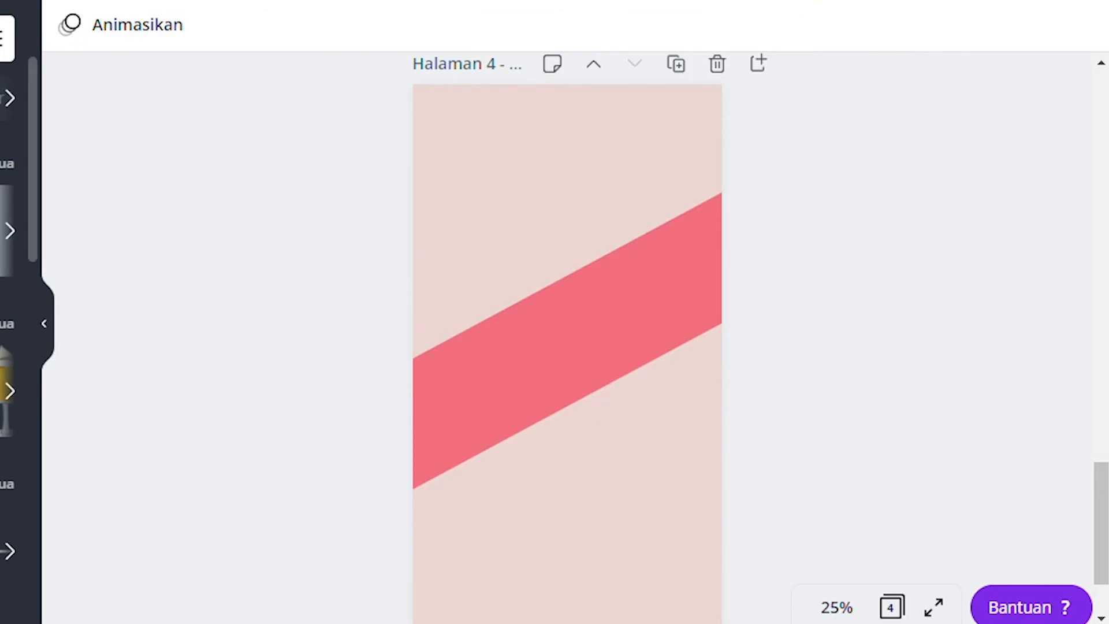
{"action": "key", "text": "r"}
{"action": "left_click_drag", "start_coordinate": [574, 269], "coordinate": [586, 191]}
{"action": "scroll", "coordinate": [567, 321], "scroll_direction": "down", "scroll_amount": 2}
{"action": "left_click_drag", "start_coordinate": [567, 321], "coordinate": [571, 383]}
{"action": "left_click_drag", "start_coordinate": [664, 234], "coordinate": [686, 230]}
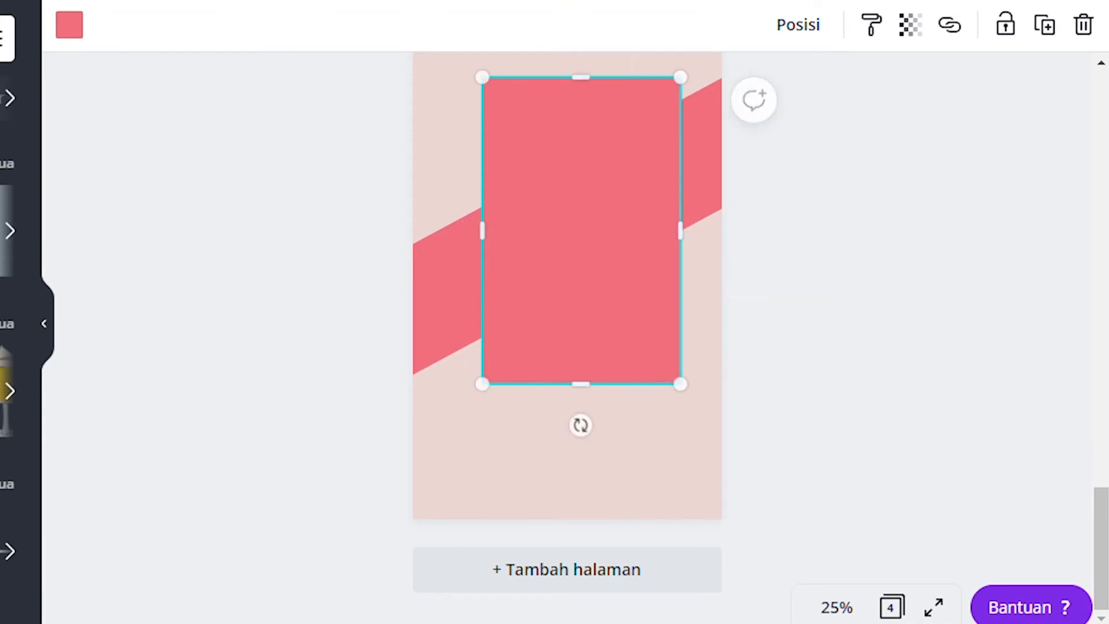
{"action": "left_click_drag", "start_coordinate": [475, 227], "coordinate": [452, 224]}
{"action": "scroll", "coordinate": [569, 423], "scroll_direction": "up", "scroll_amount": 4}
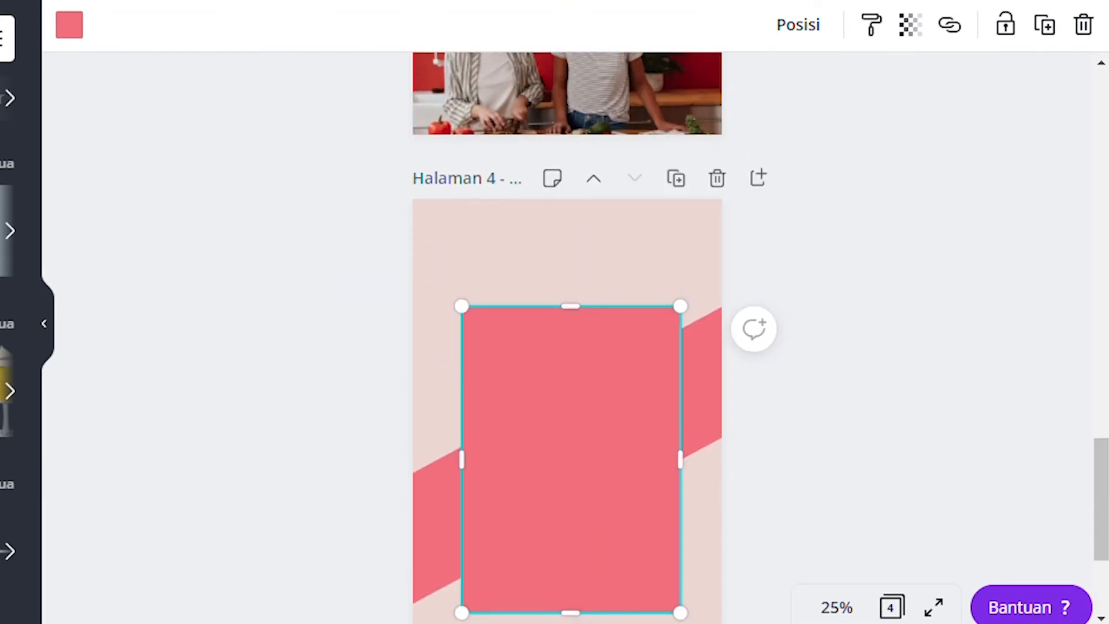
{"action": "left_click_drag", "start_coordinate": [572, 302], "coordinate": [571, 279]}
{"action": "scroll", "coordinate": [721, 332], "scroll_direction": "down", "scroll_amount": 2}
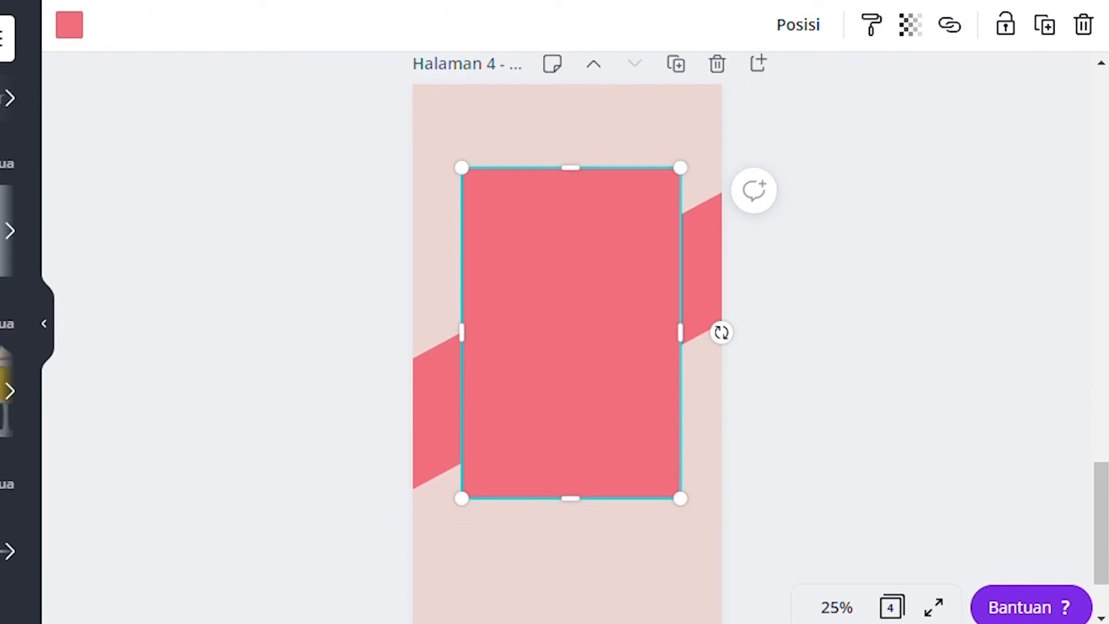
{"action": "left_click_drag", "start_coordinate": [571, 333], "coordinate": [567, 341]}
{"action": "left_click", "coordinate": [803, 358]}
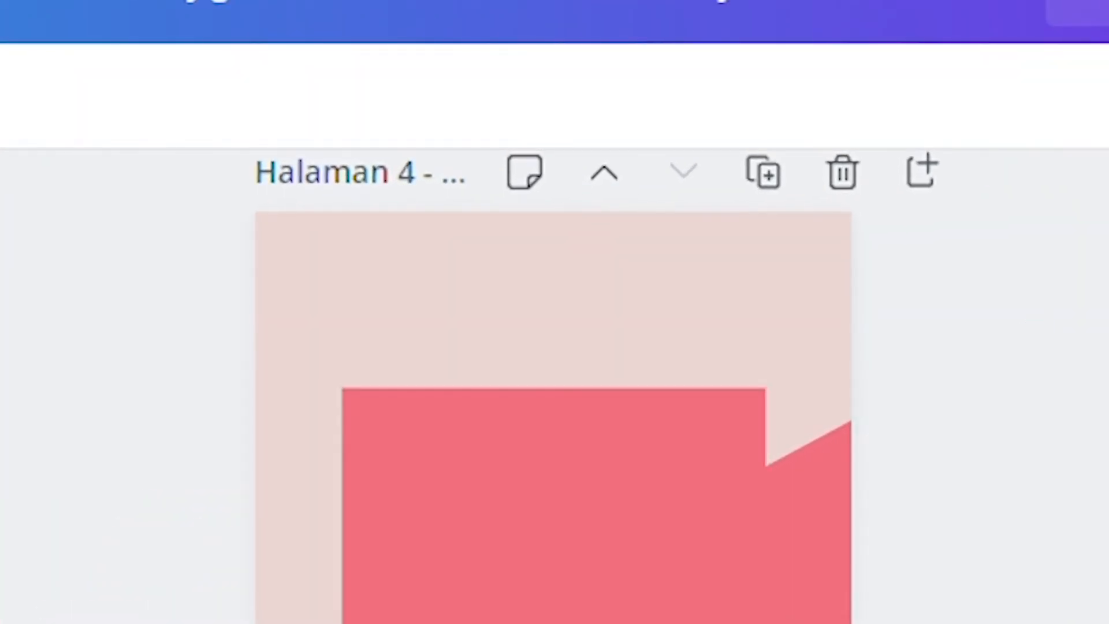
- Stretch the upright pink rectangle further down the page
{"action": "scroll", "coordinate": [553, 462], "scroll_direction": "down", "scroll_amount": 3}
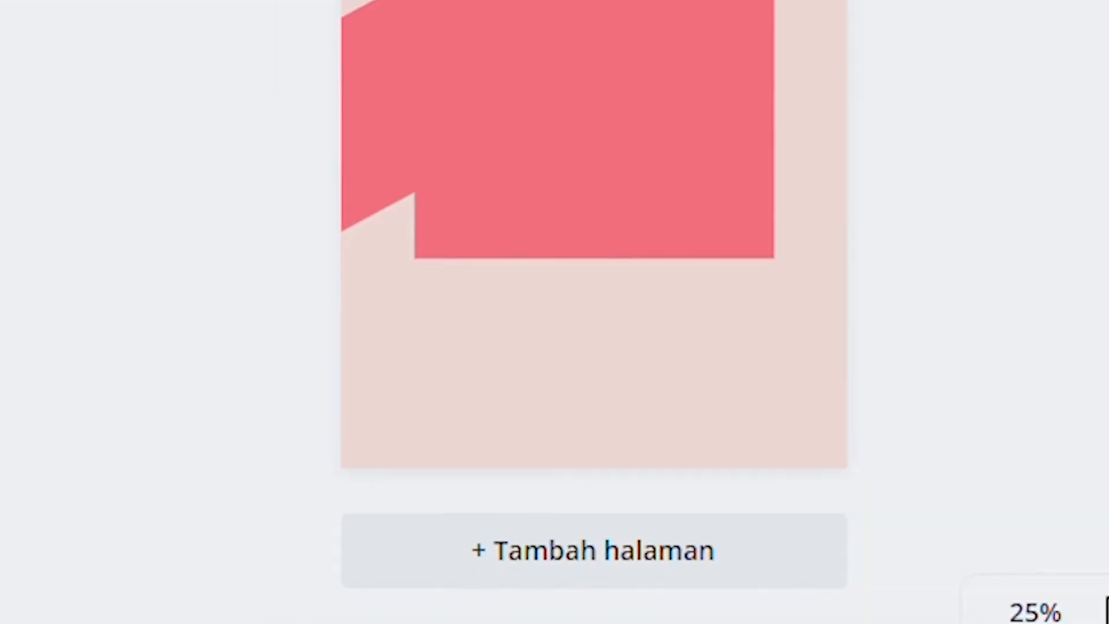
{"action": "scroll", "coordinate": [723, 404], "scroll_direction": "up", "scroll_amount": 2}
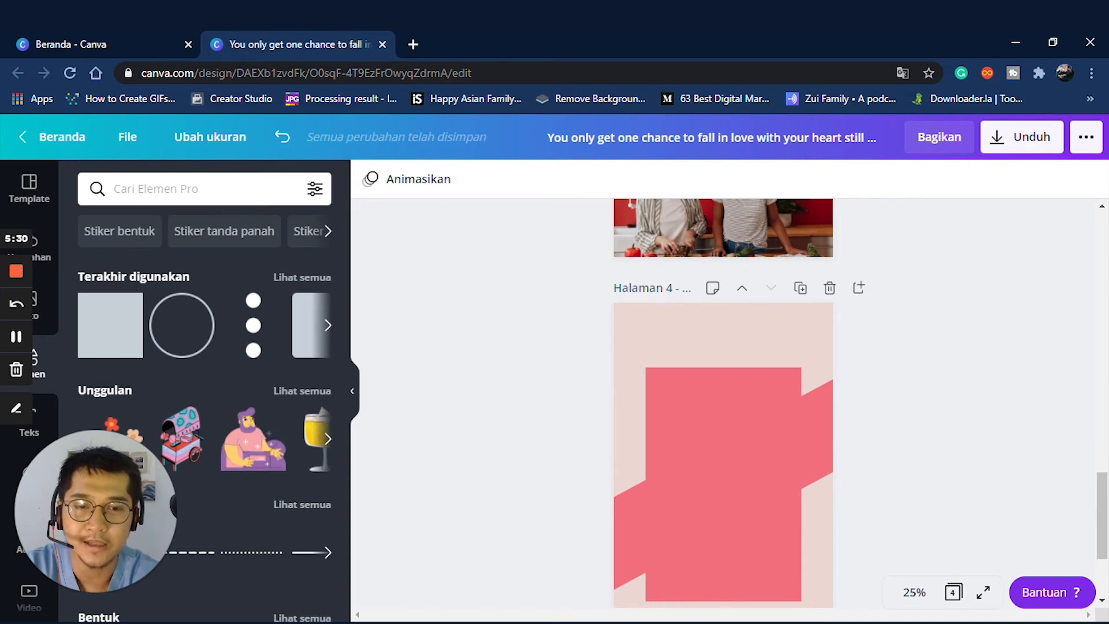
{"action": "scroll", "coordinate": [722, 404], "scroll_direction": "down", "scroll_amount": 3}
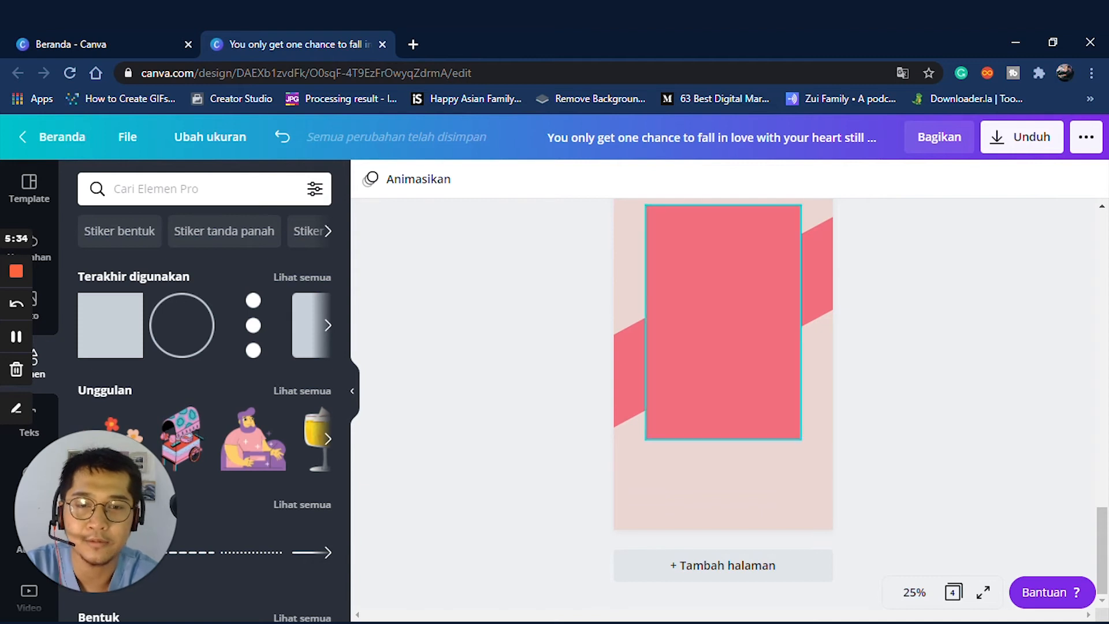
{"action": "left_click", "coordinate": [723, 321]}
{"action": "left_click_drag", "start_coordinate": [722, 440], "coordinate": [734, 471]}
{"action": "scroll", "coordinate": [723, 347], "scroll_direction": "up", "scroll_amount": 2}
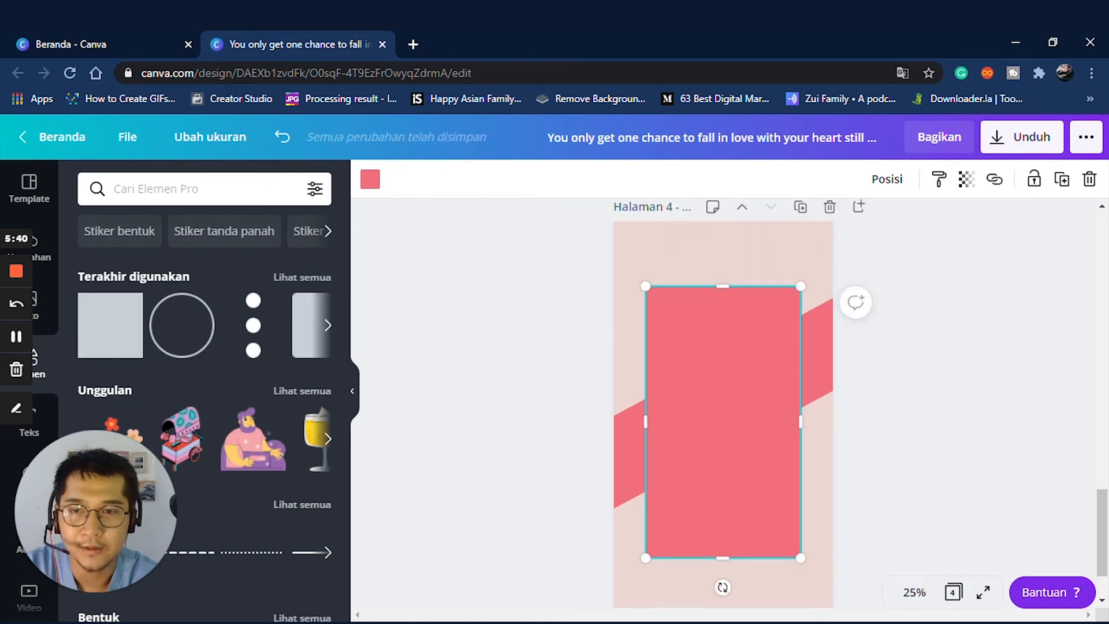
- Recolour the upright rectangle pale lavender-white
{"action": "left_click", "coordinate": [369, 179]}
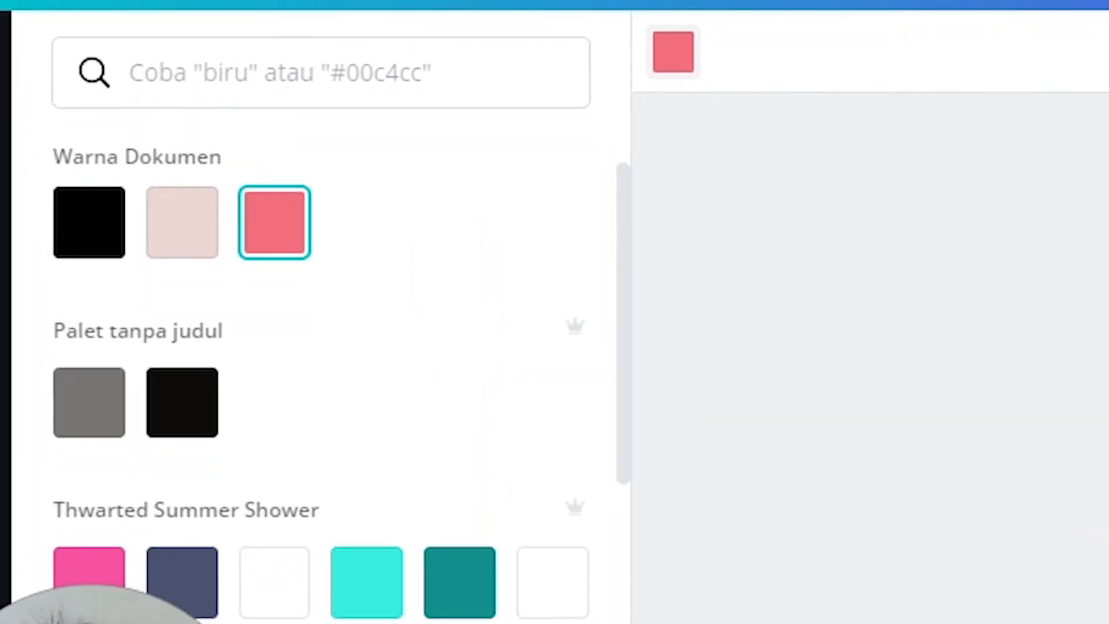
{"action": "scroll", "coordinate": [348, 361], "scroll_direction": "down", "scroll_amount": 3}
{"action": "left_click", "coordinate": [553, 418]}
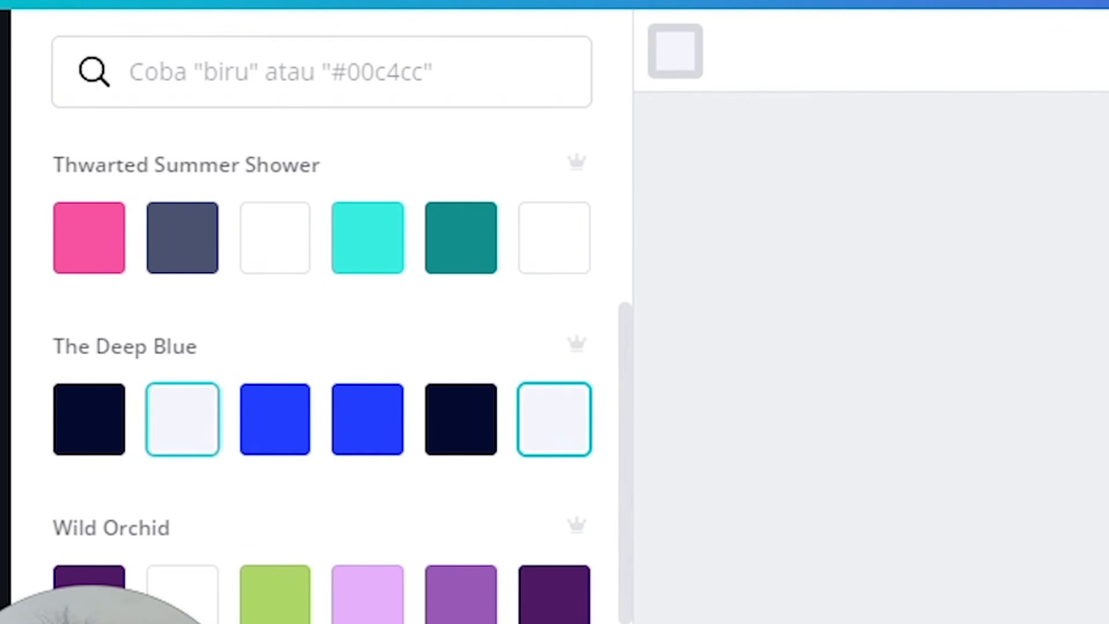
- Change the page background to a warmer peach #EDCAC1 and add a heading
{"action": "scroll", "coordinate": [663, 244], "scroll_direction": "down", "scroll_amount": 2}
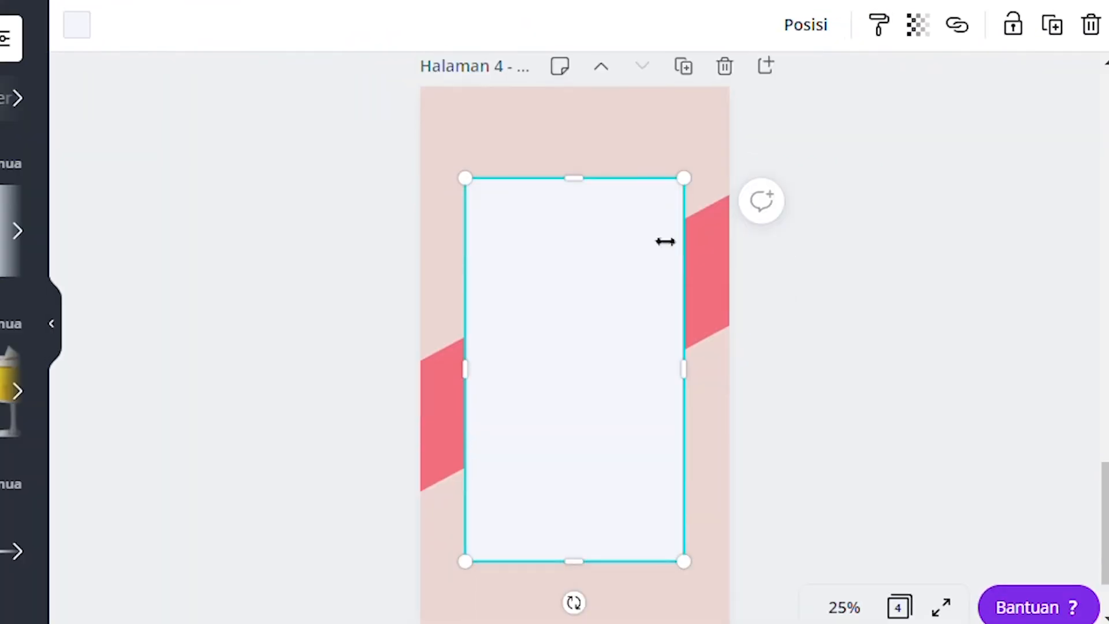
{"action": "left_click", "coordinate": [696, 148]}
{"action": "left_click", "coordinate": [77, 25]}
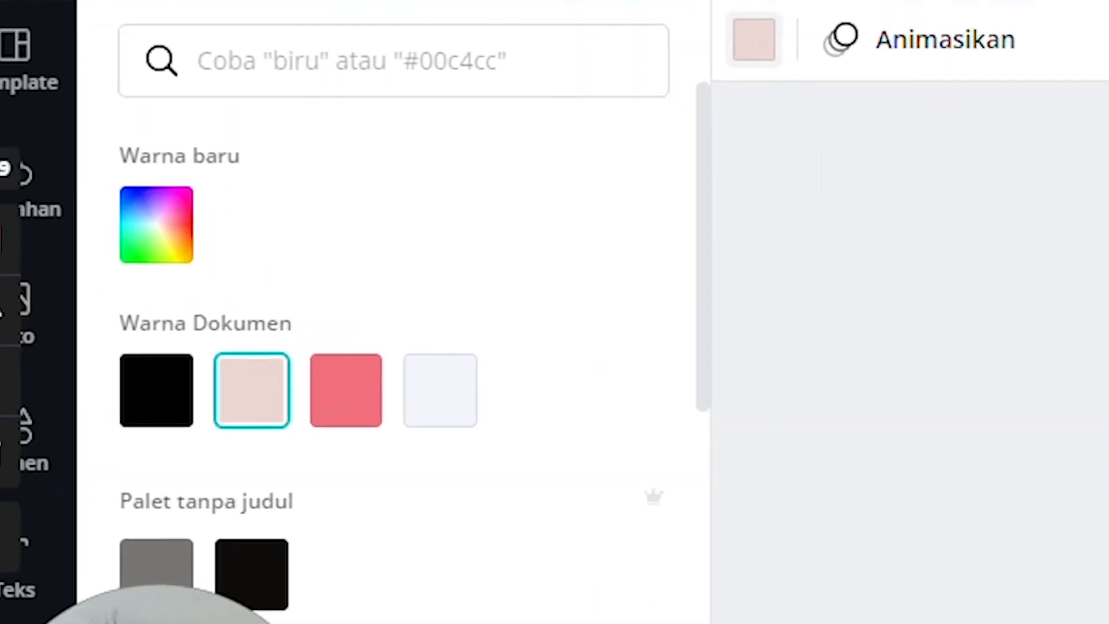
{"action": "left_click", "coordinate": [156, 223]}
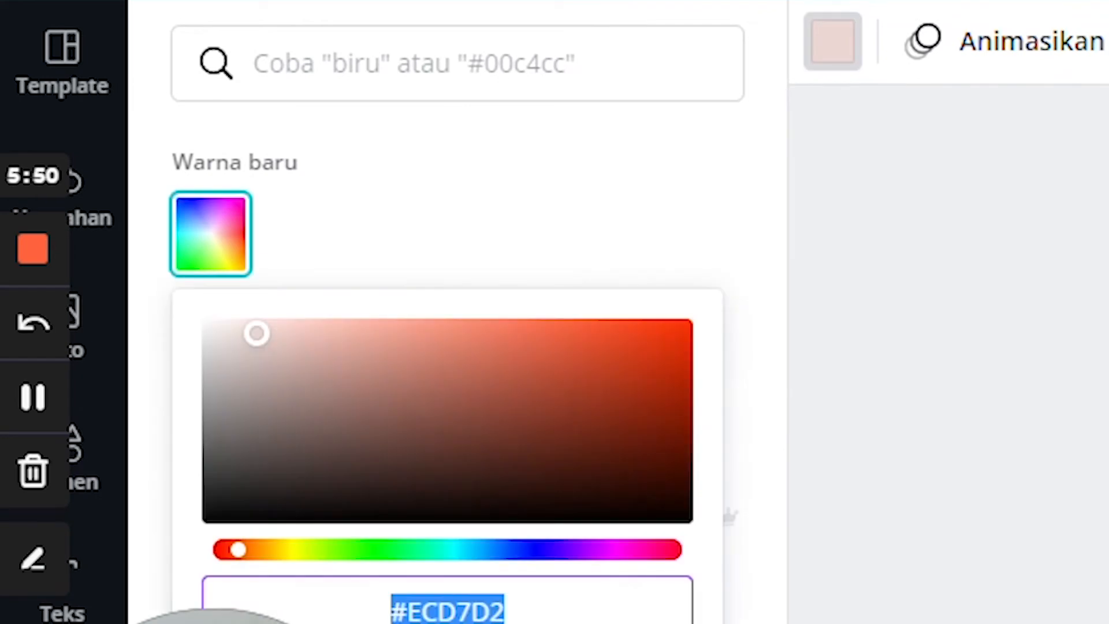
{"action": "left_click_drag", "start_coordinate": [257, 333], "coordinate": [305, 327]}
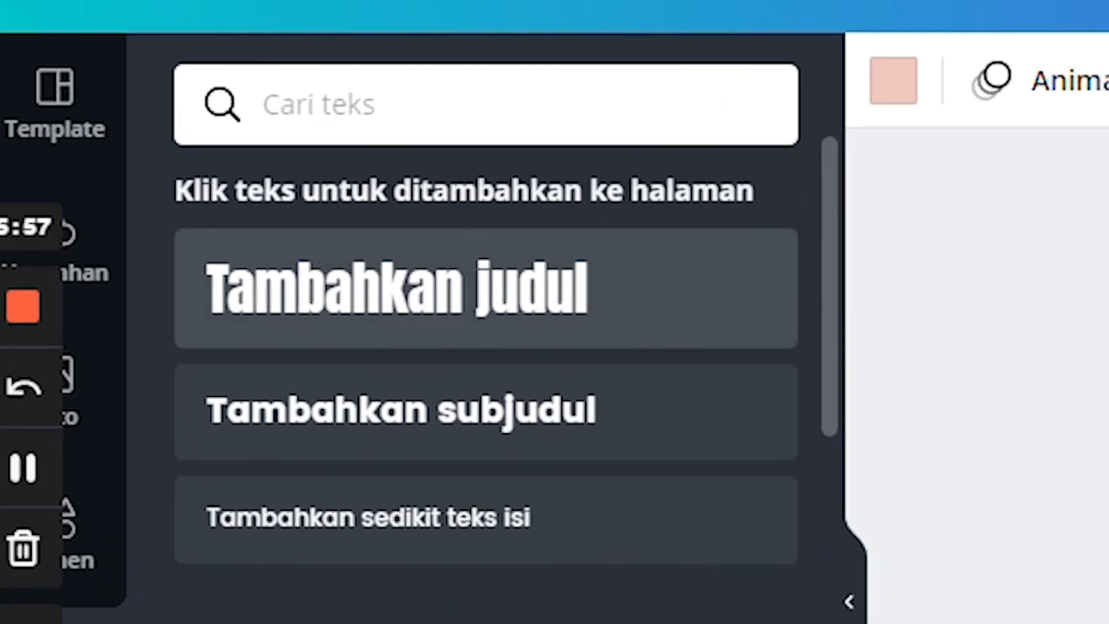
{"action": "left_click", "coordinate": [399, 289]}
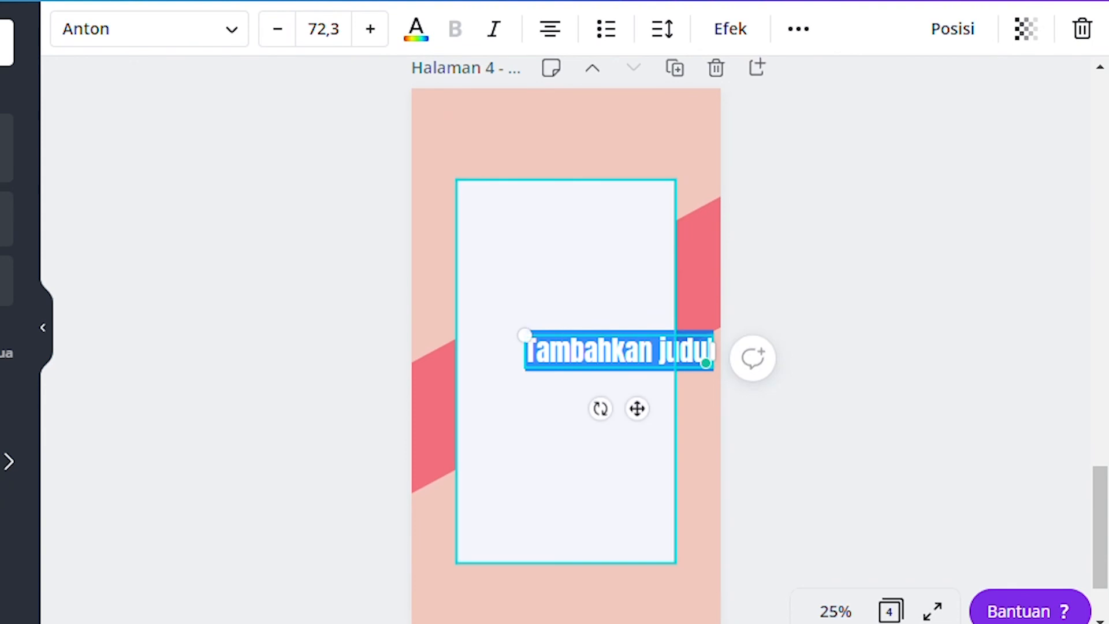
- Move the heading to the top, zoom to 50%, and type the creator's Instagram handle
{"action": "left_click_drag", "start_coordinate": [705, 362], "coordinate": [666, 153]}
{"action": "scroll", "coordinate": [667, 154], "scroll_direction": "up", "scroll_amount": 2}
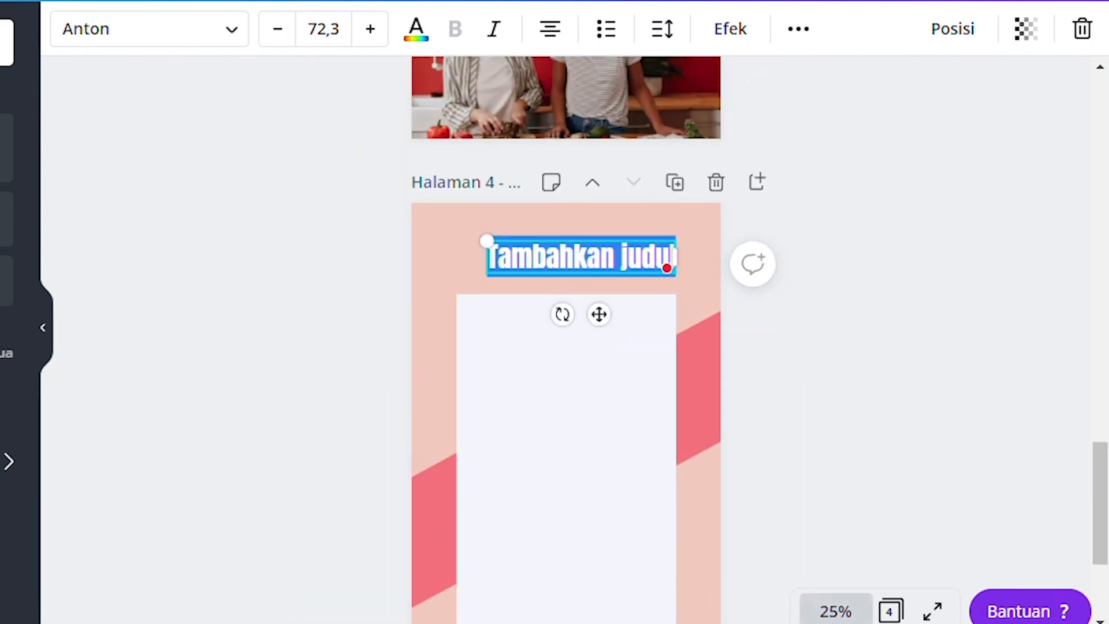
{"action": "left_click", "coordinate": [836, 610]}
{"action": "left_click", "coordinate": [809, 344]}
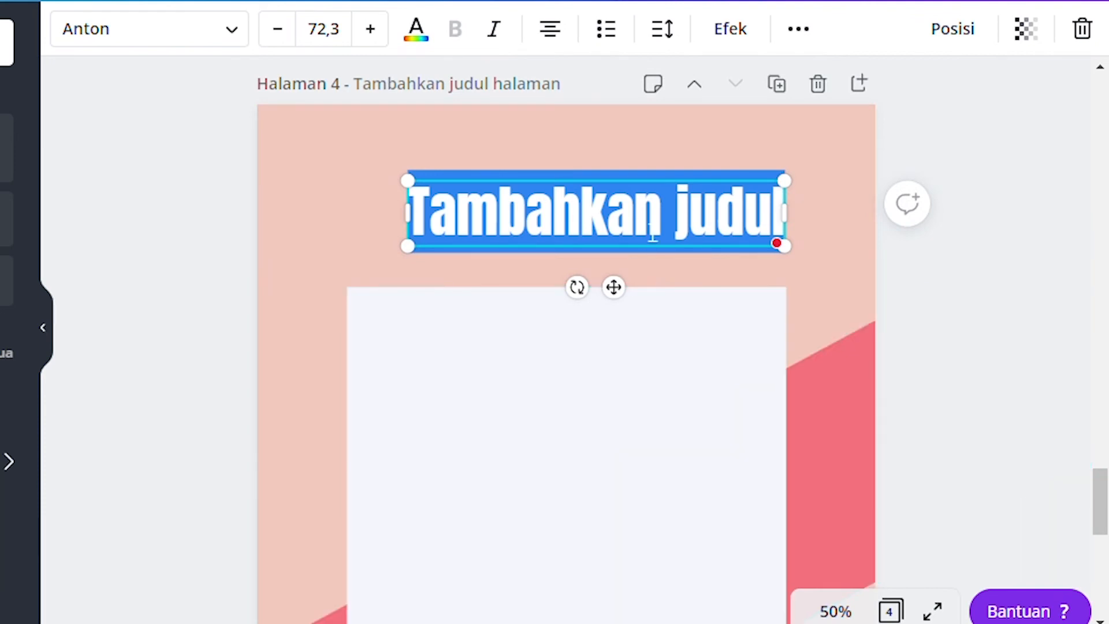
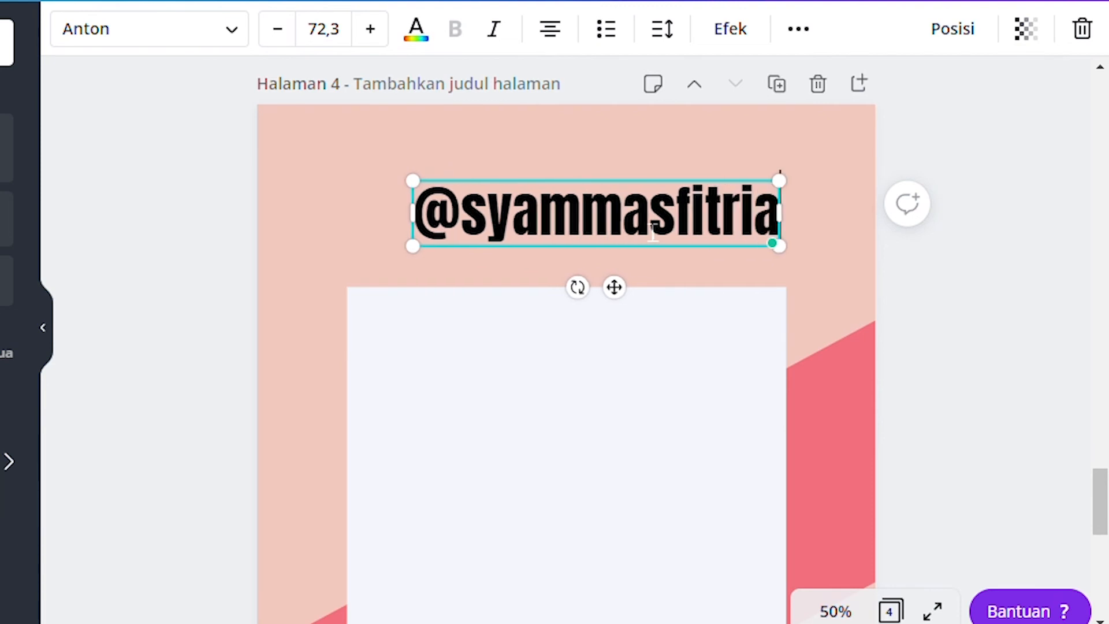
- Set the handle to size 54 Poppins Medium, centre it, and zoom back to 25%
{"action": "left_click_drag", "start_coordinate": [729, 192], "coordinate": [635, 209]}
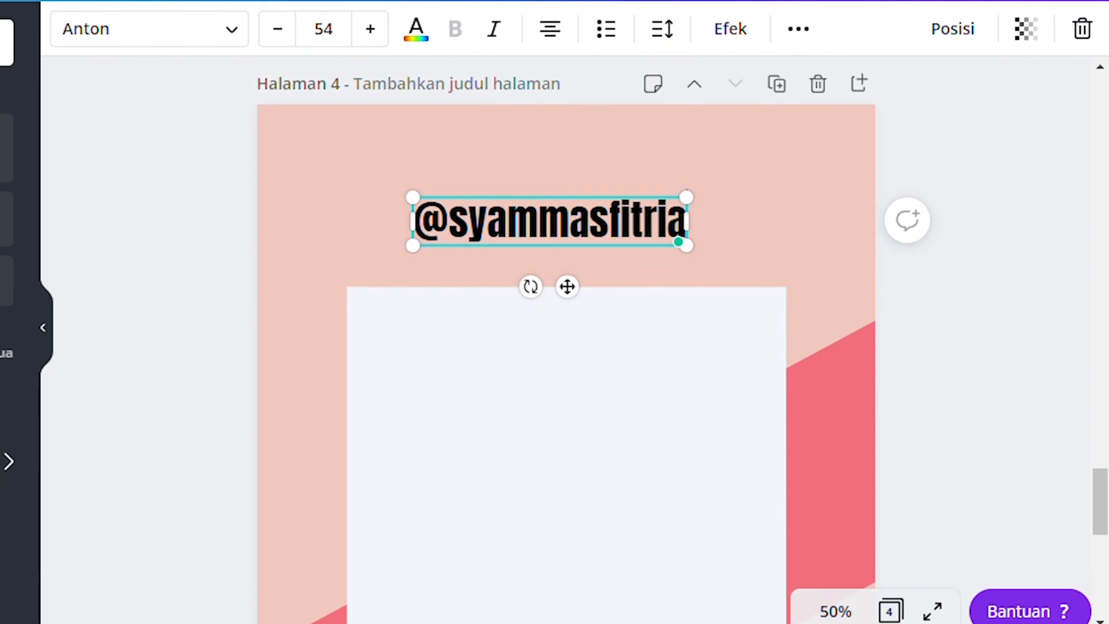
{"action": "left_click_drag", "start_coordinate": [567, 286], "coordinate": [584, 269]}
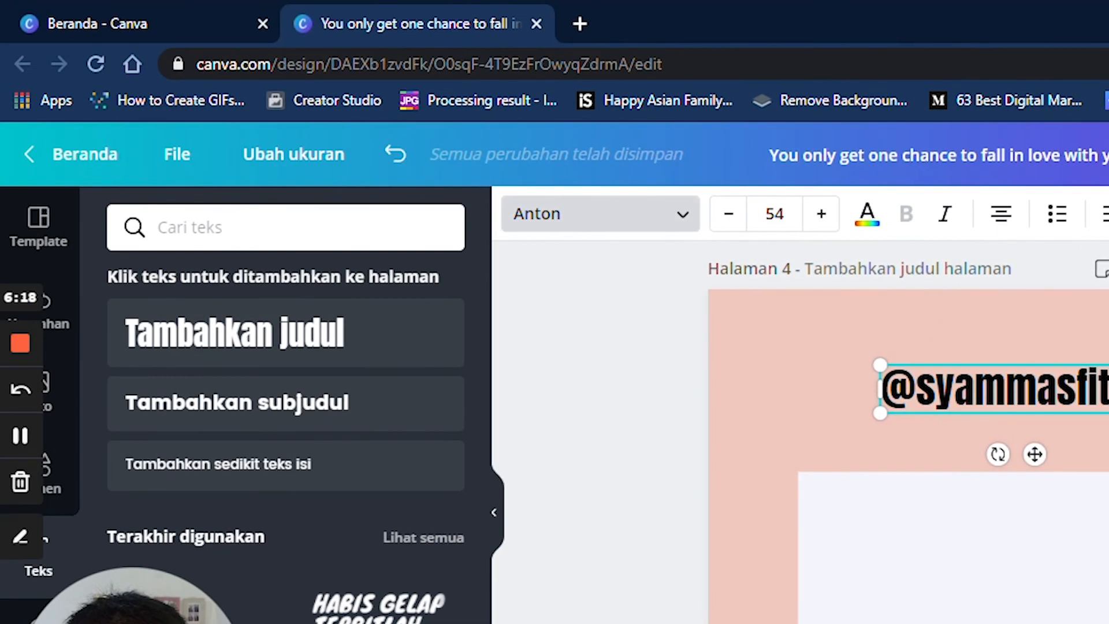
{"action": "left_click", "coordinate": [600, 214]}
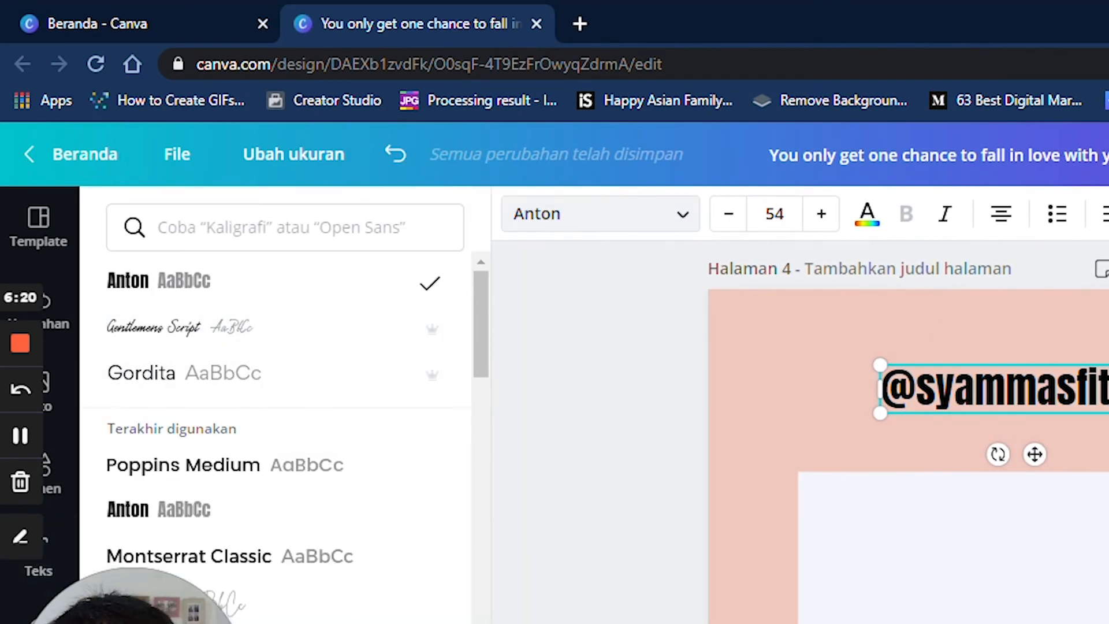
{"action": "left_click", "coordinate": [254, 466]}
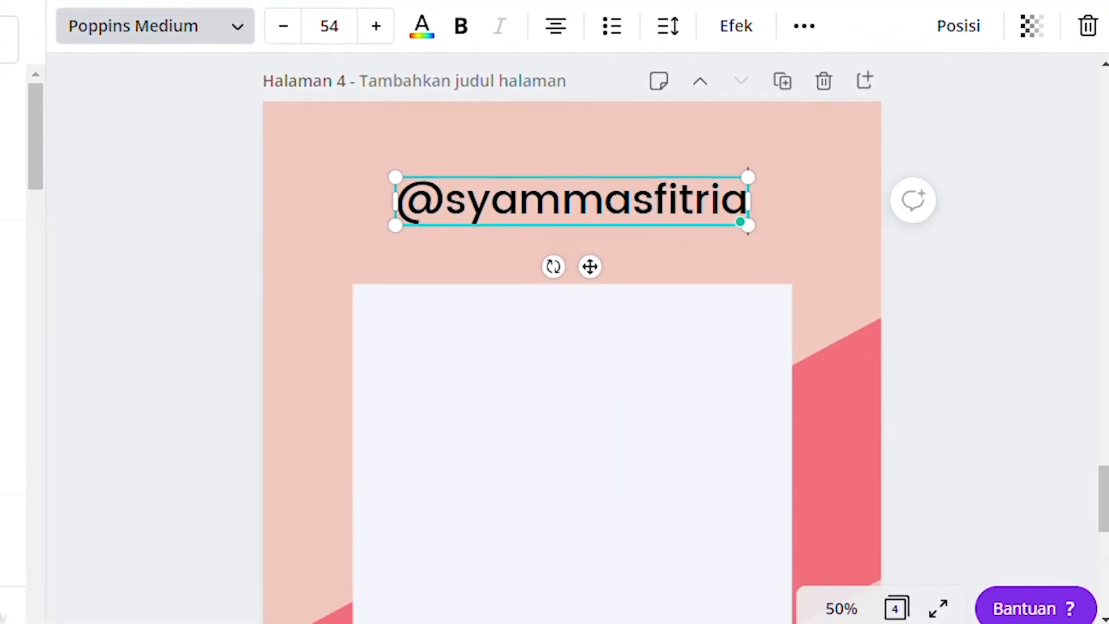
{"action": "left_click_drag", "start_coordinate": [1034, 454], "coordinate": [1034, 440]}
{"action": "left_click_drag", "start_coordinate": [590, 253], "coordinate": [589, 252]}
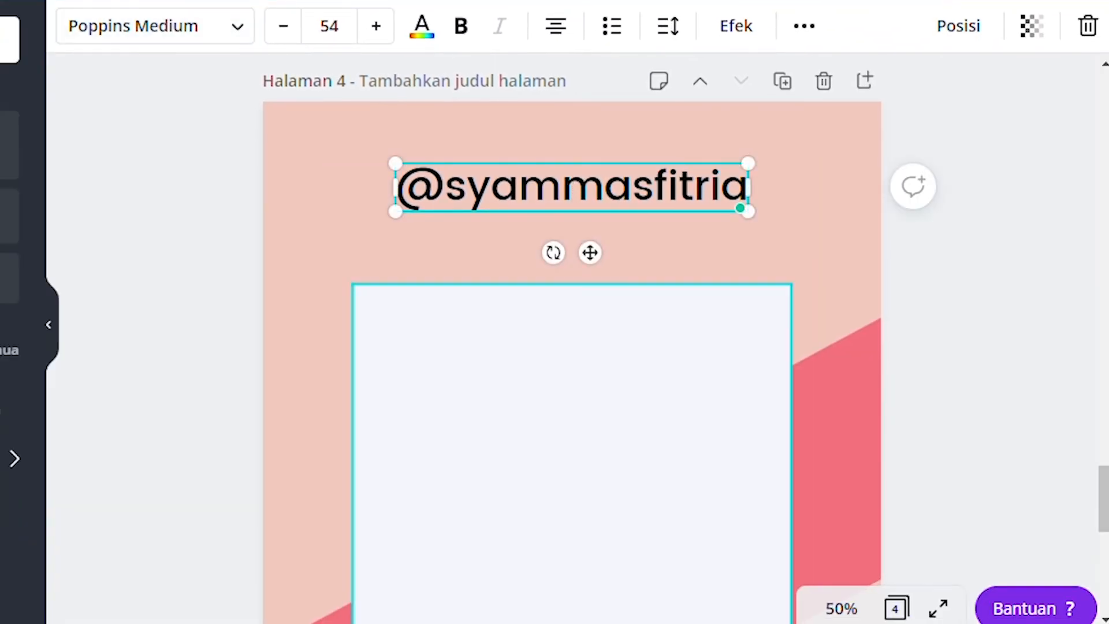
{"action": "left_click", "coordinate": [841, 608]}
{"action": "left_click", "coordinate": [814, 389]}
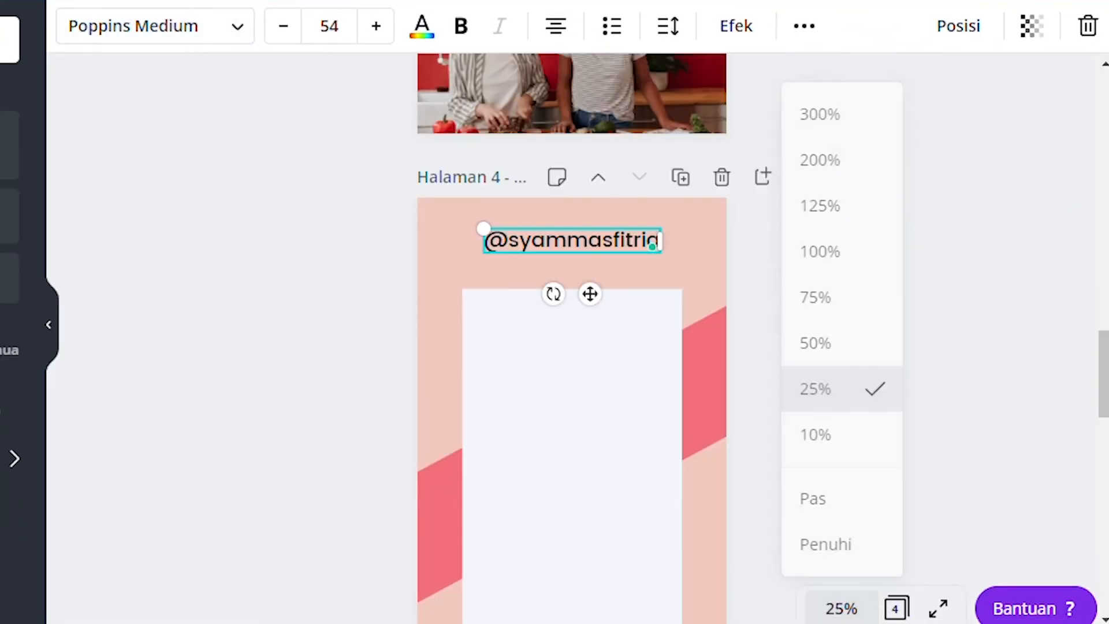
{"action": "key", "text": "Escape"}
{"action": "scroll", "coordinate": [572, 347], "scroll_direction": "down", "scroll_amount": 2}
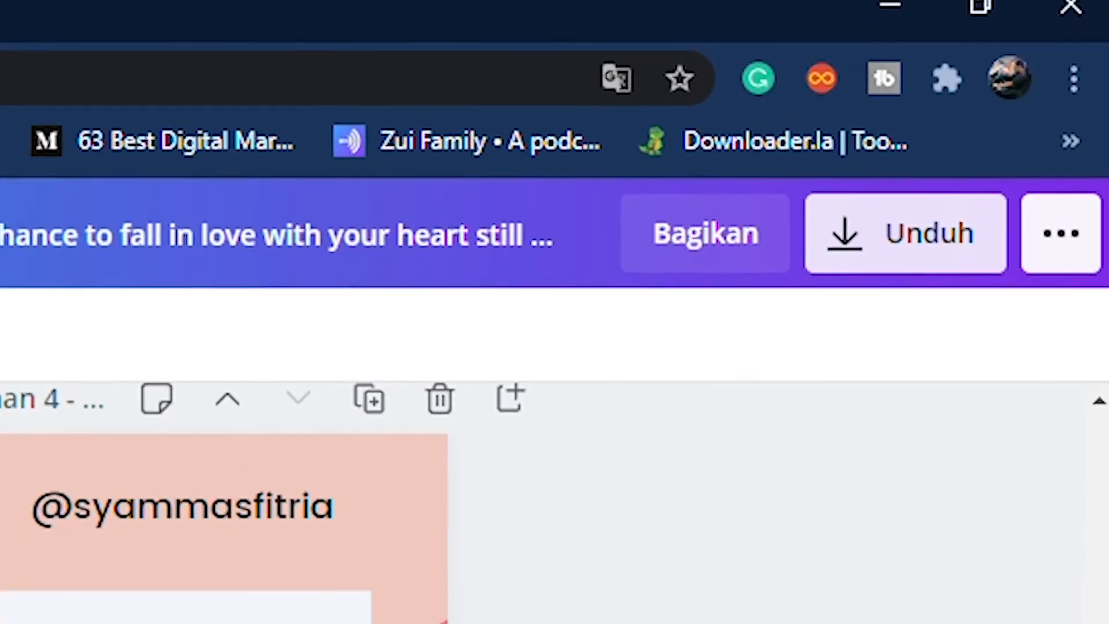
- Open the download panel, showing PNG at 1080 × 1920 px with transparency and compression unticked
{"action": "left_click", "coordinate": [1020, 137]}
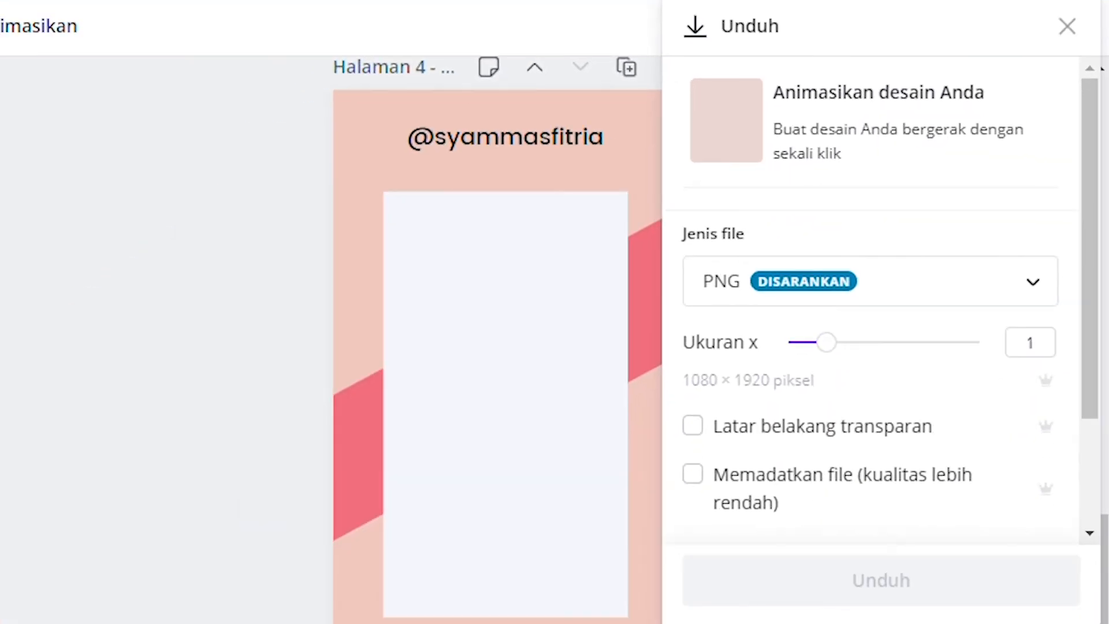